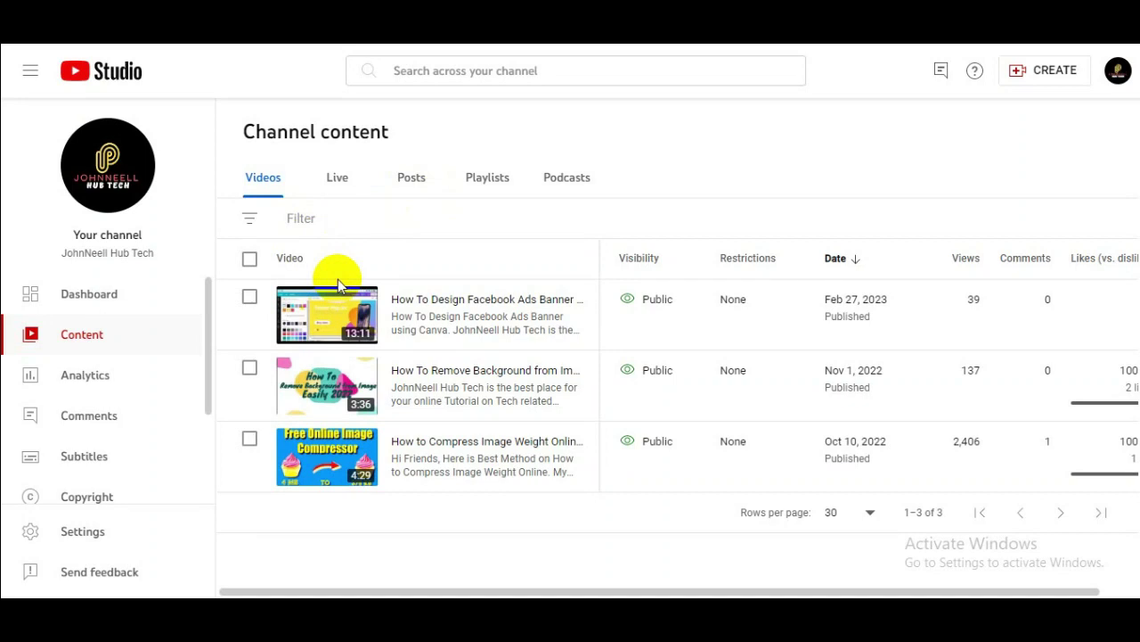
Step: Open the channel's public YouTube page in a new browser tab and switch to it to view its banner
right_click(109, 200)
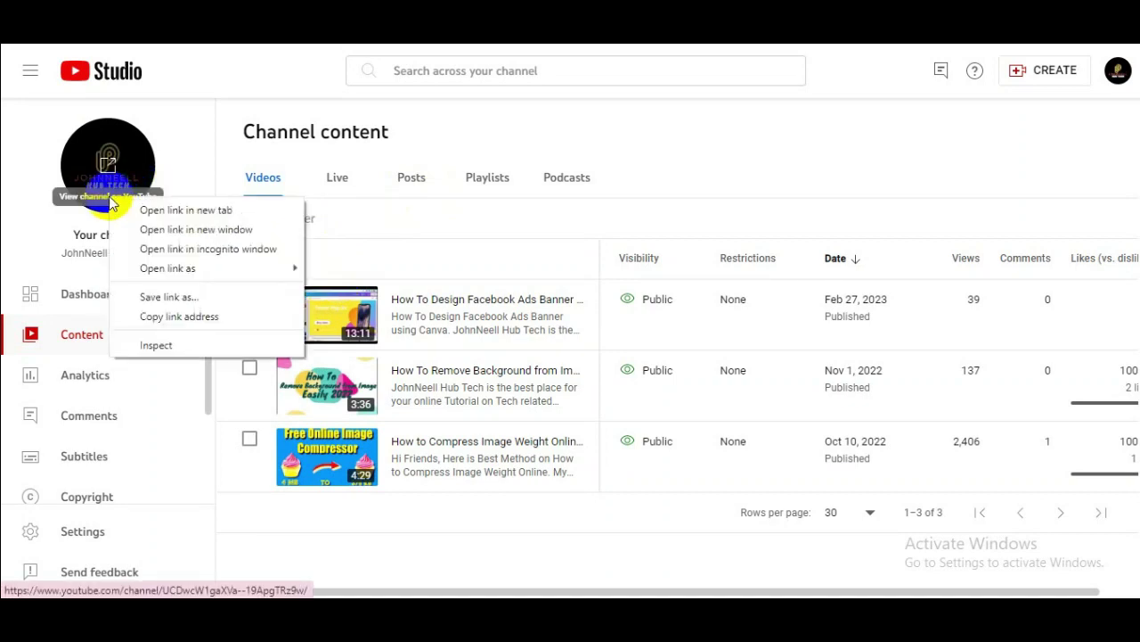
click(142, 210)
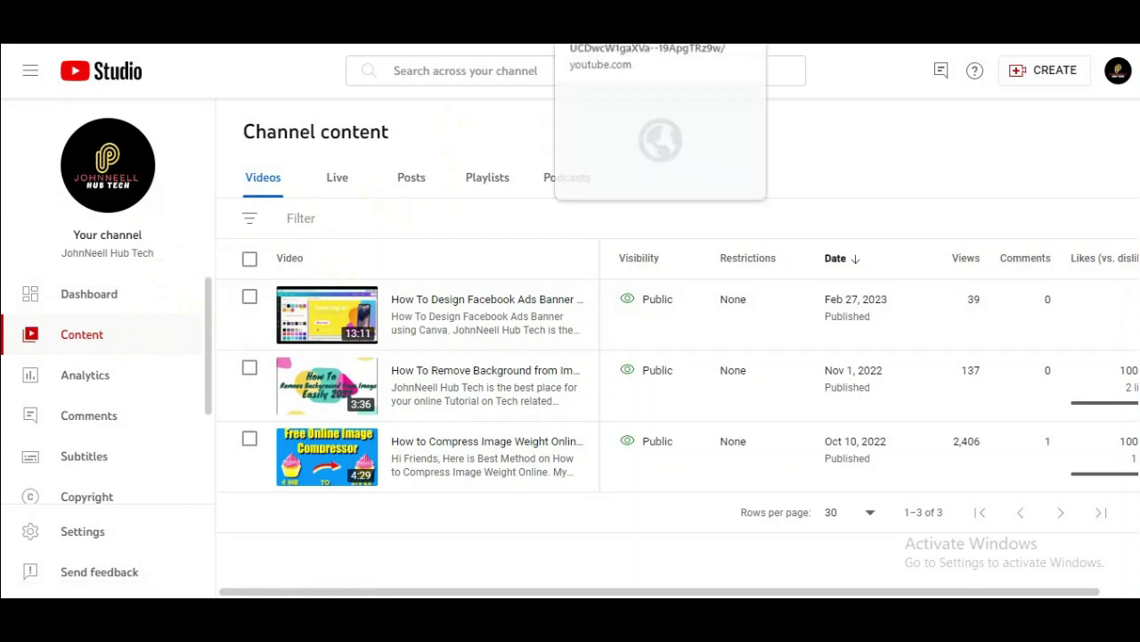
click(677, 35)
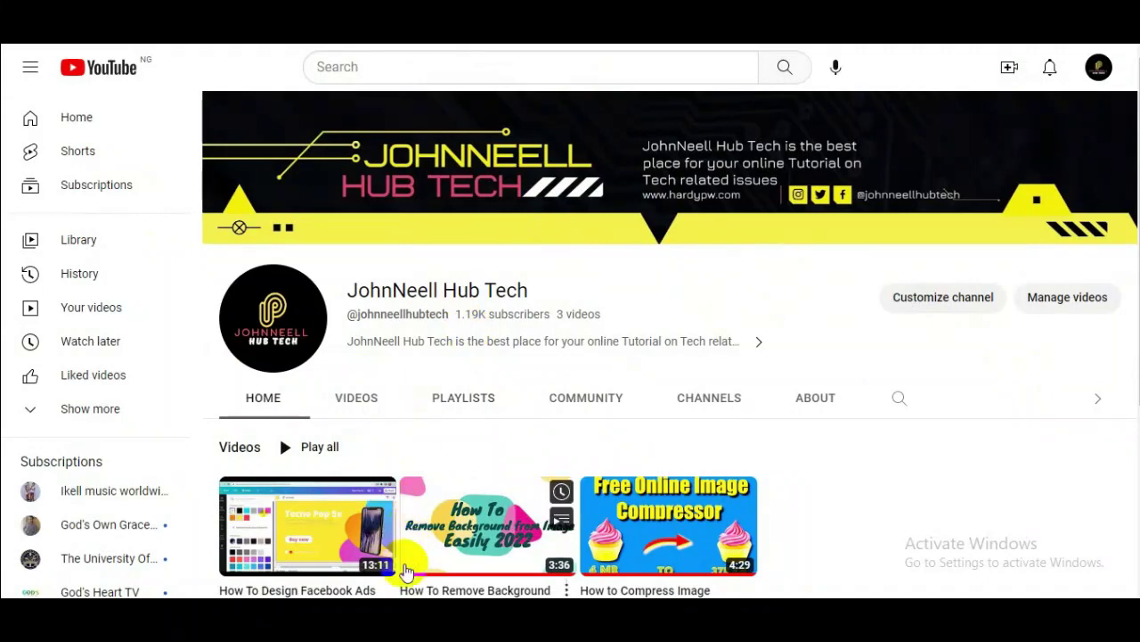
Step: Switch to Canva, search the design types for "youtube" and create a blank YouTube Banner design
click(389, 619)
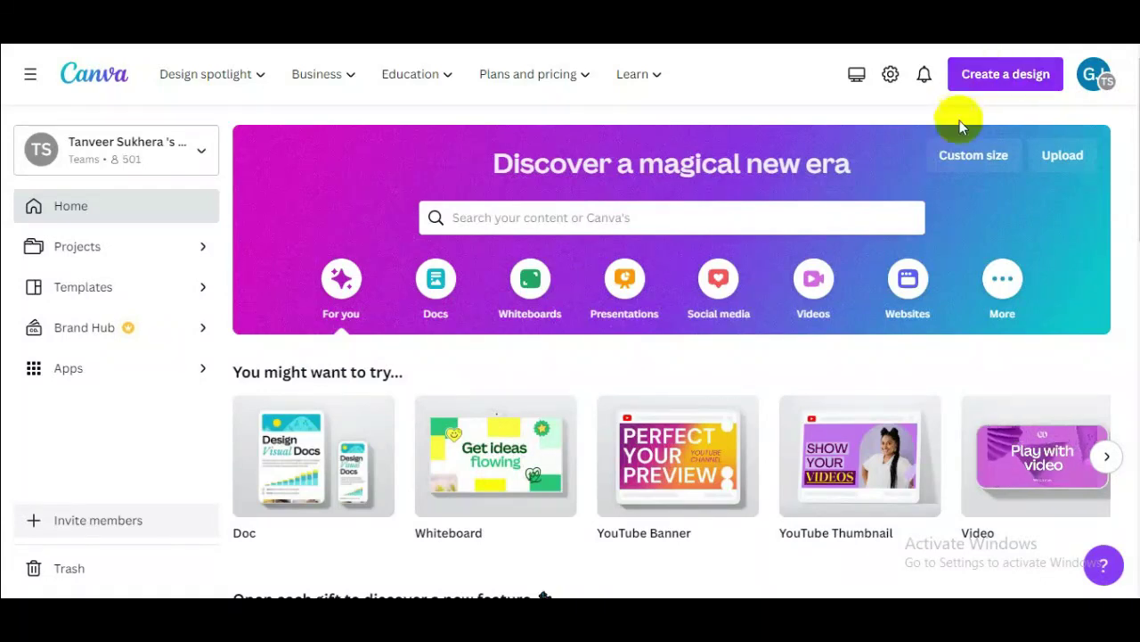
click(997, 78)
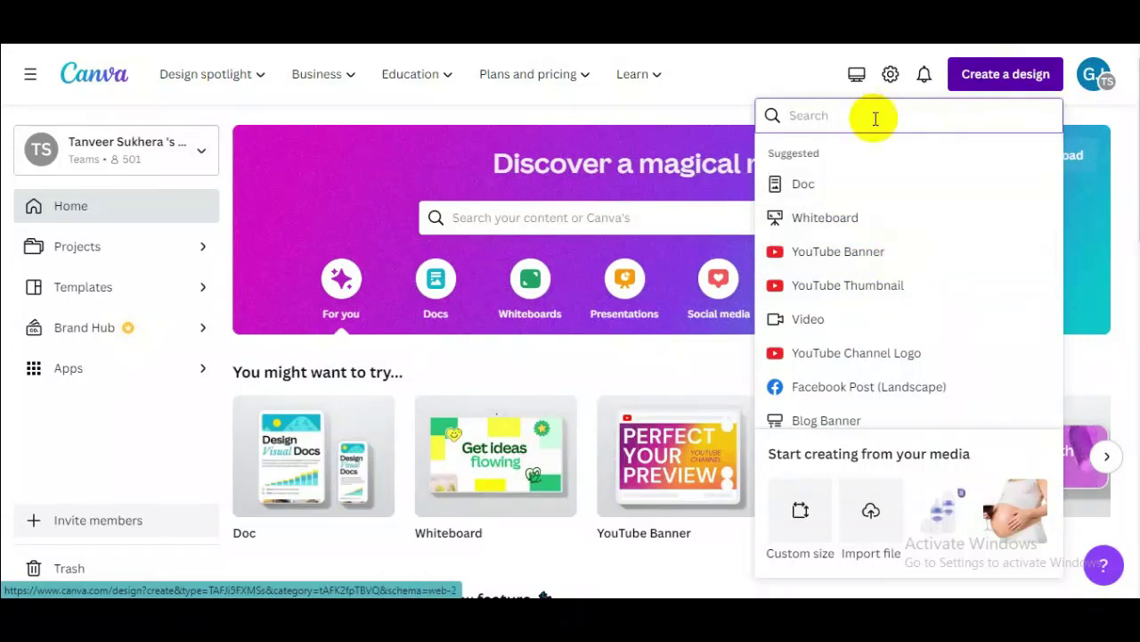
text(youtube)
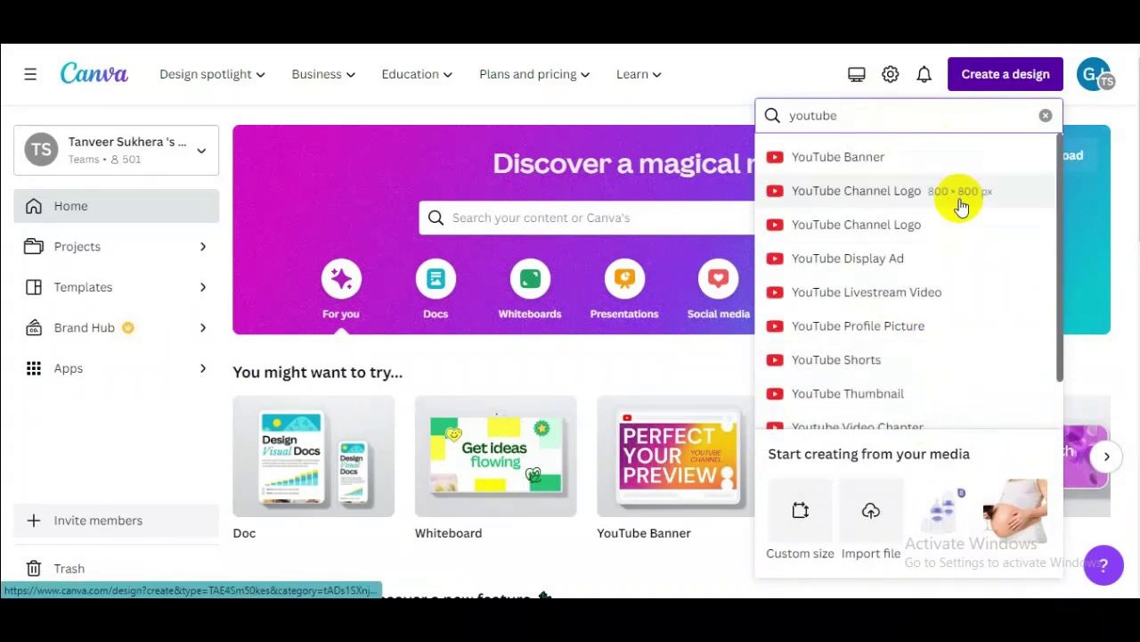
click(896, 162)
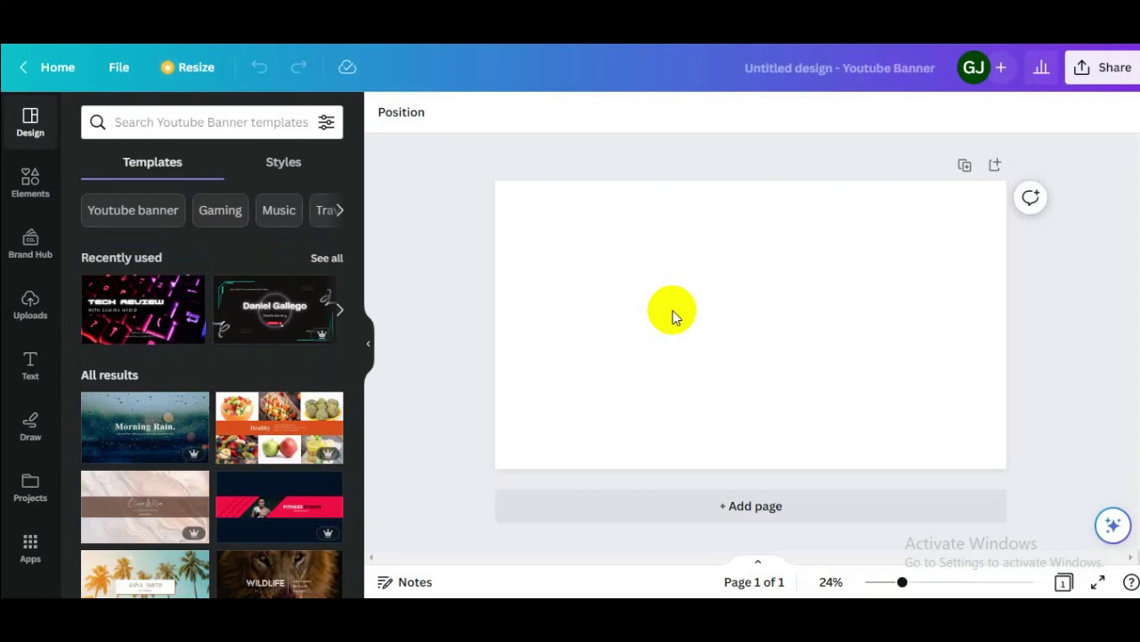
Step: Search the YouTube Banner templates for "breastfeeding"
click(169, 124)
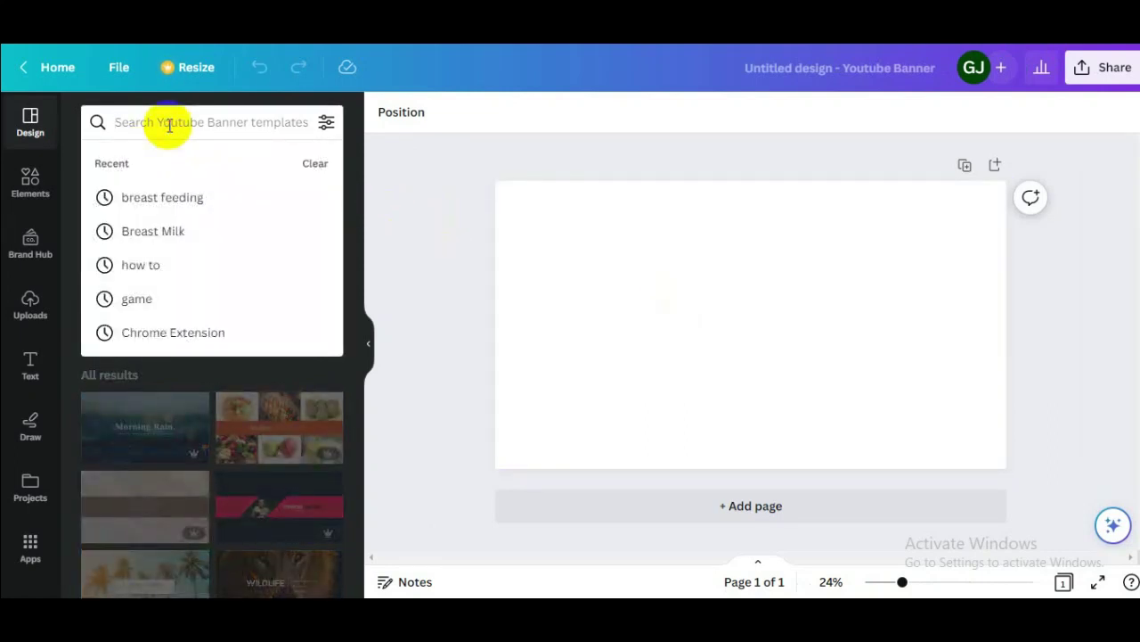
text(breast)
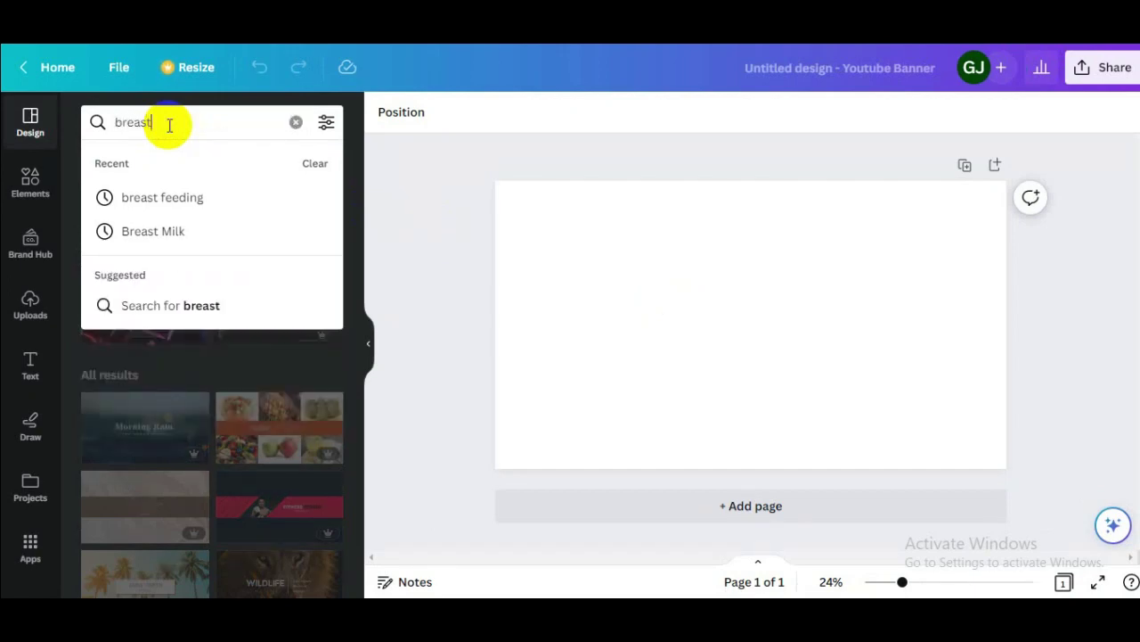
text(feedin)
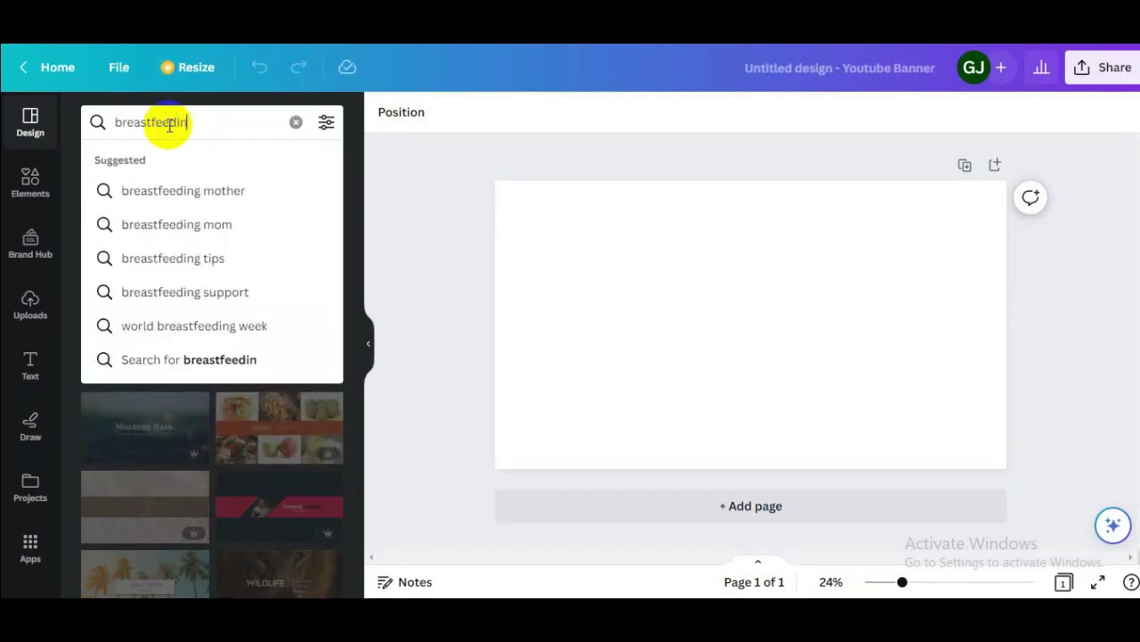
text(g)
key(Return)
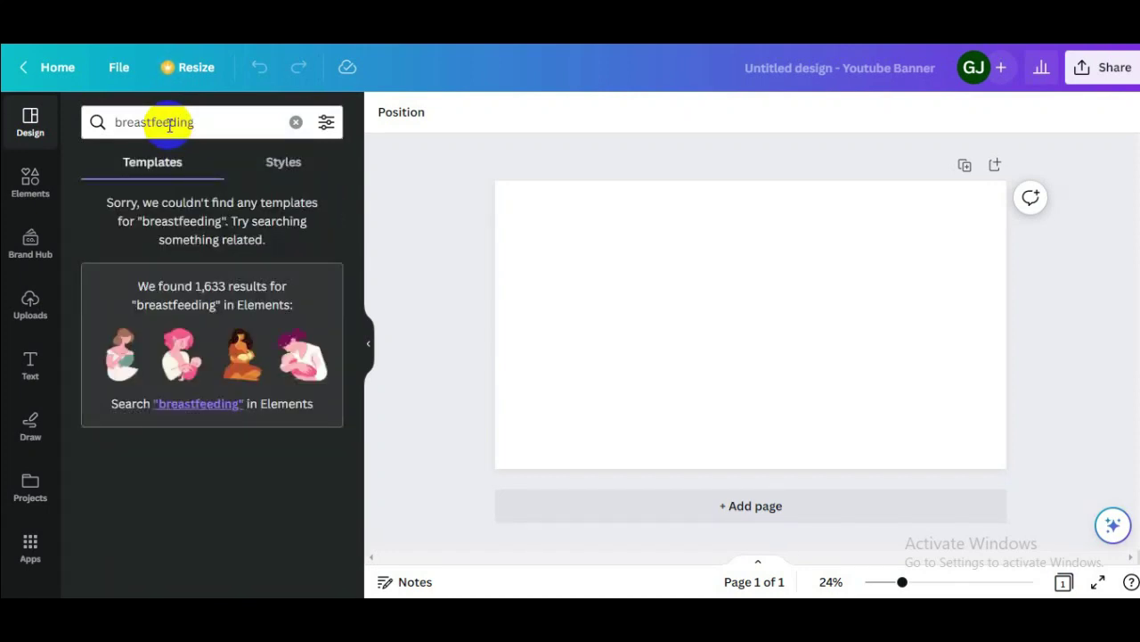
Step: Change the template search to "breast feeding" and apply the Blue Brushstroke Moms Influencer Asymmetry YouTube Banner template to the page
click(154, 121)
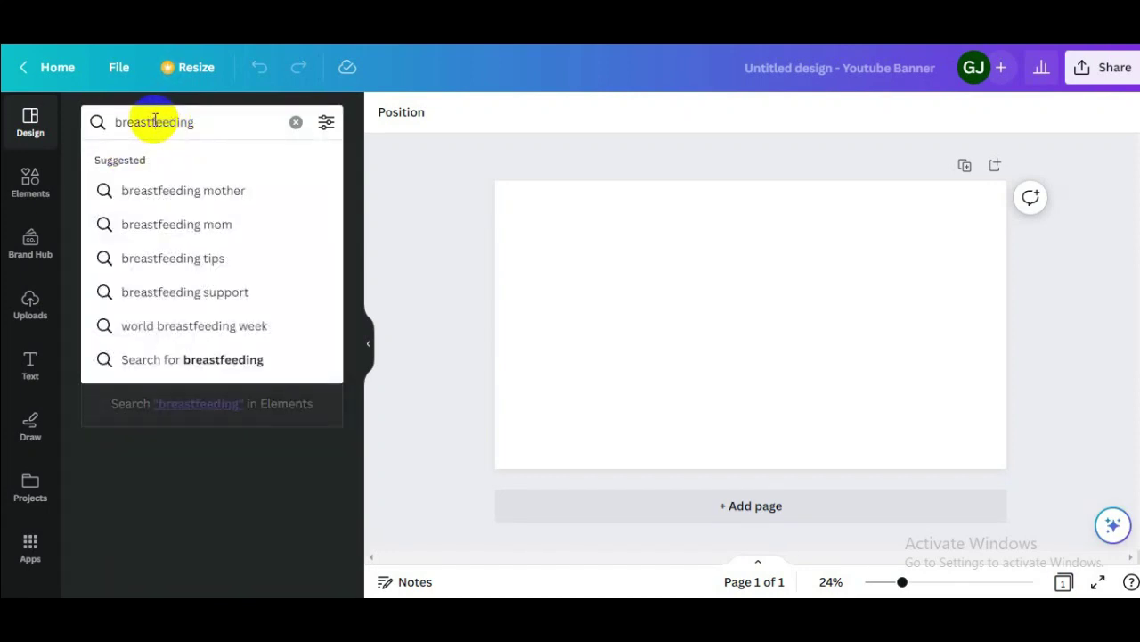
key(Return)
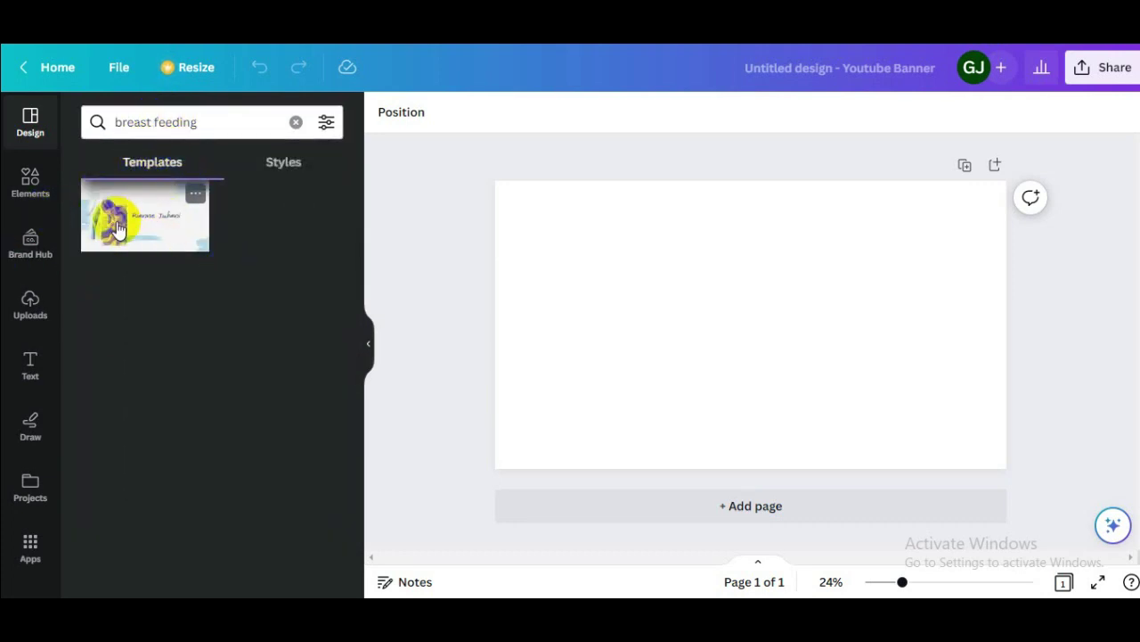
click(118, 228)
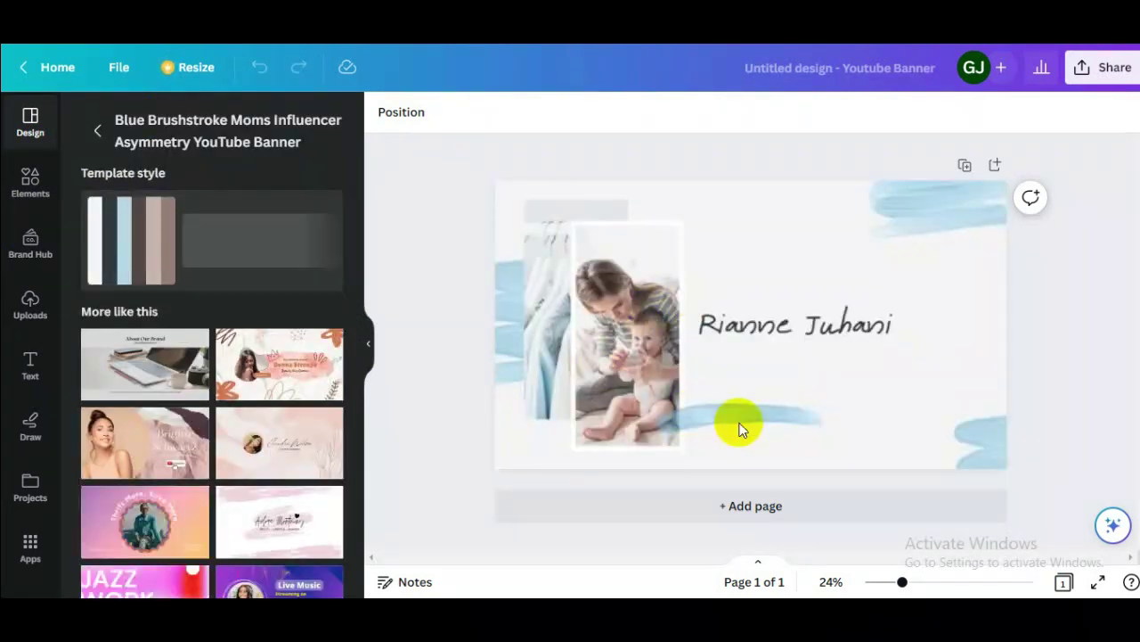
Step: Replace the banner's handwritten name text with the channel name "JohnNeell Hub Tech", copied from the YouTube channel page
click(748, 361)
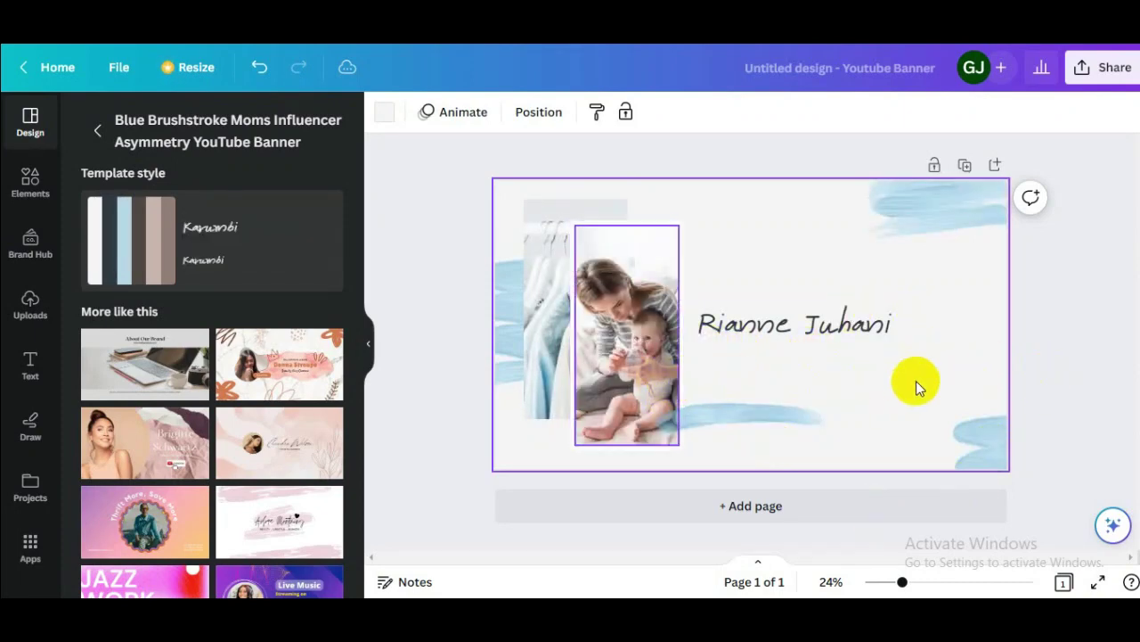
click(850, 336)
click(851, 333)
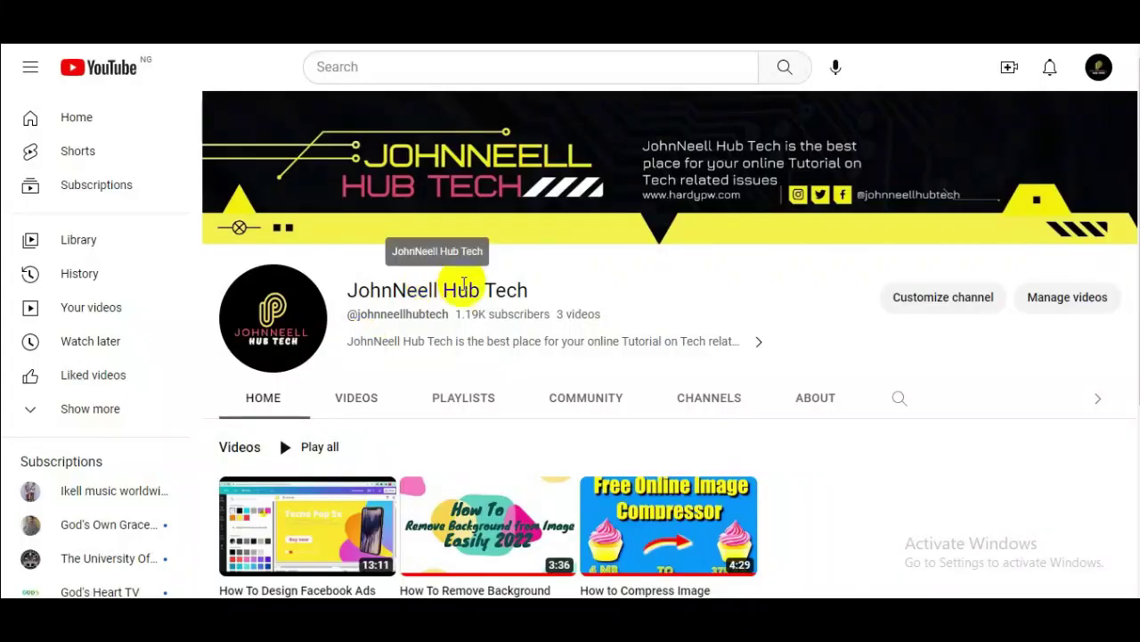
drag(539, 298, 338, 288)
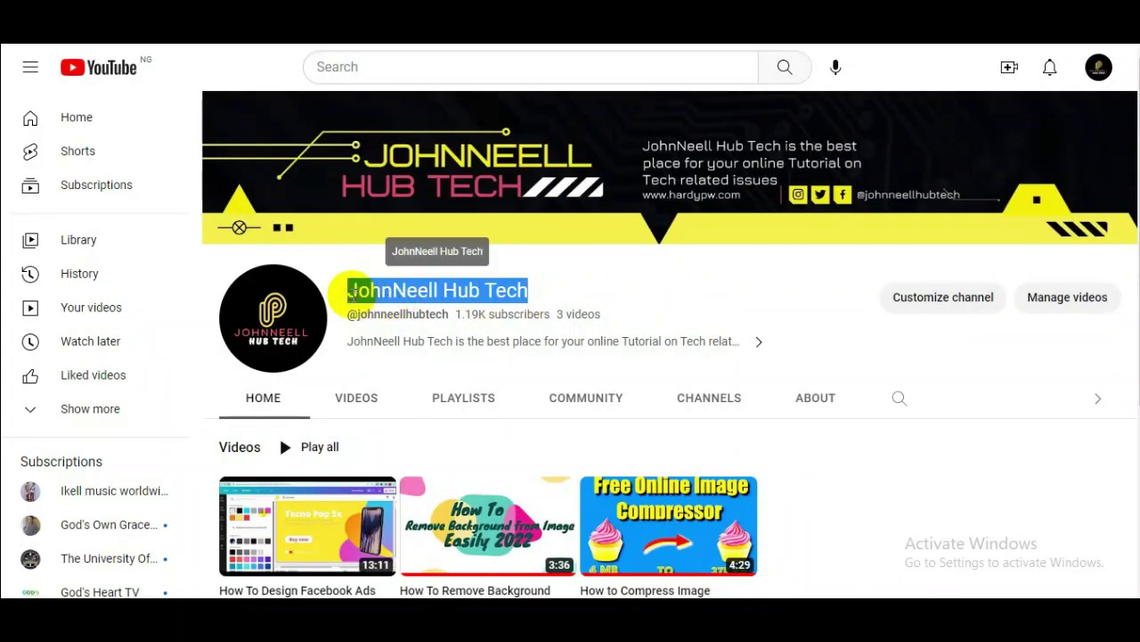
right_click(373, 288)
click(401, 304)
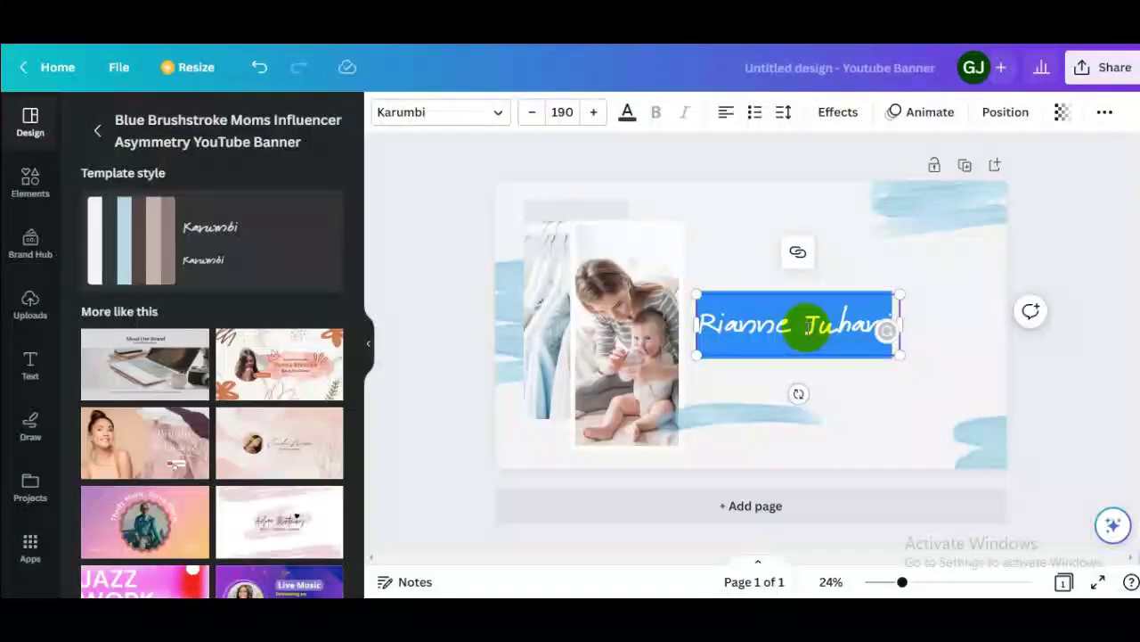
key(ctrl+v)
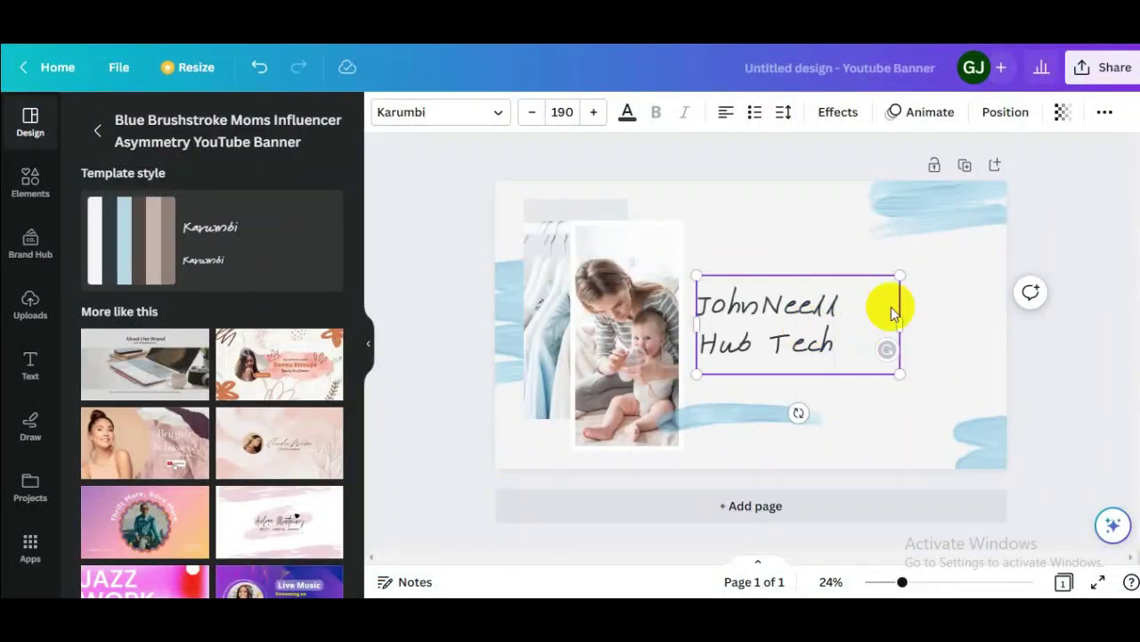
Step: Widen the channel name text box to the banner's right edge so the name fits on one line
drag(900, 318, 1005, 318)
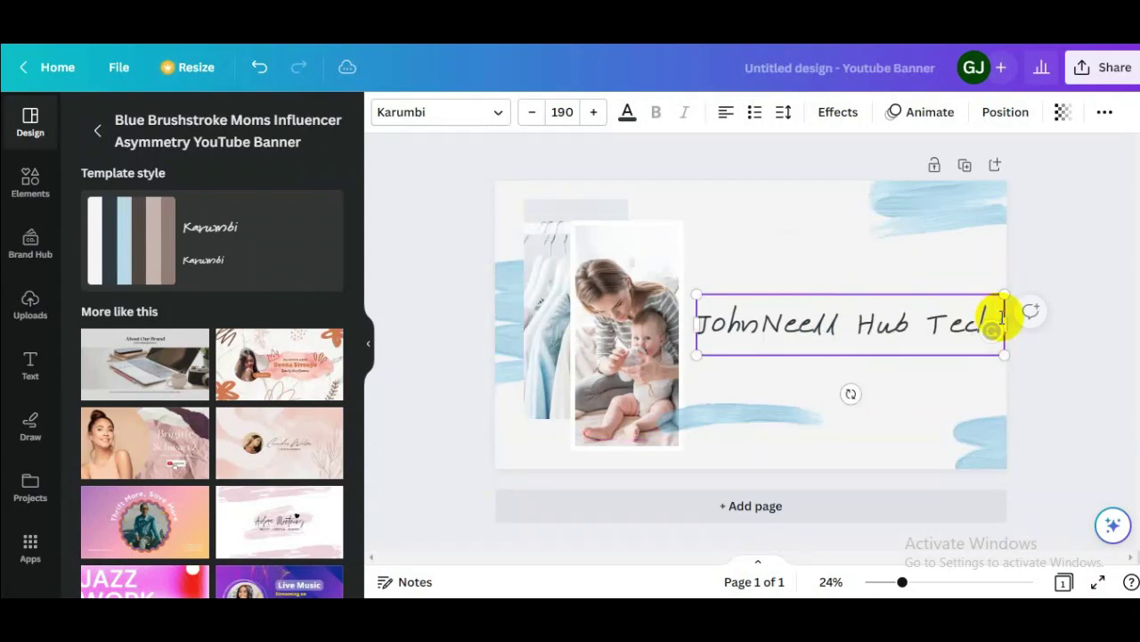
click(1087, 342)
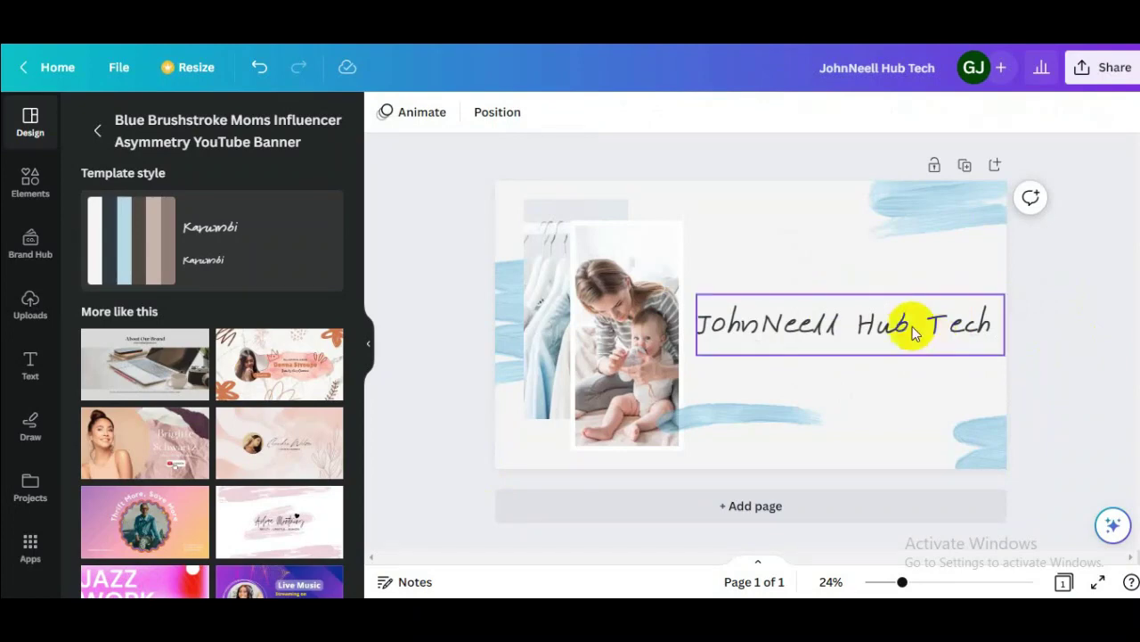
mouse_move(885, 326)
mouse_down()
mouse_move(873, 320)
mouse_move(885, 324)
mouse_up()
click(1098, 382)
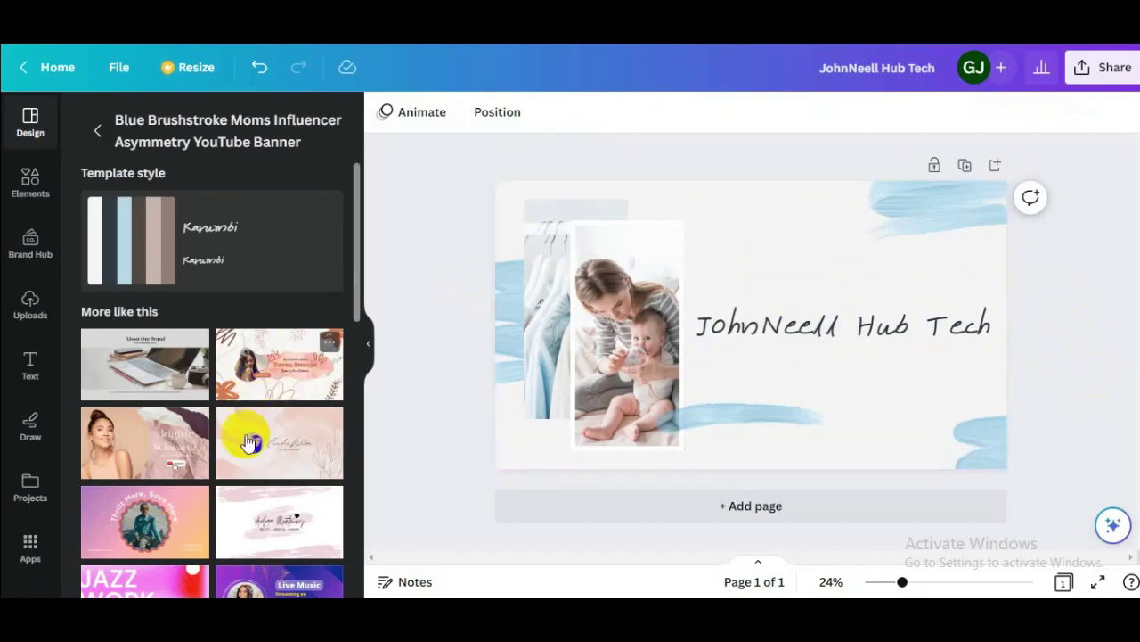
Step: Return to the template results and search the YouTube Banner templates for "tech"
click(98, 131)
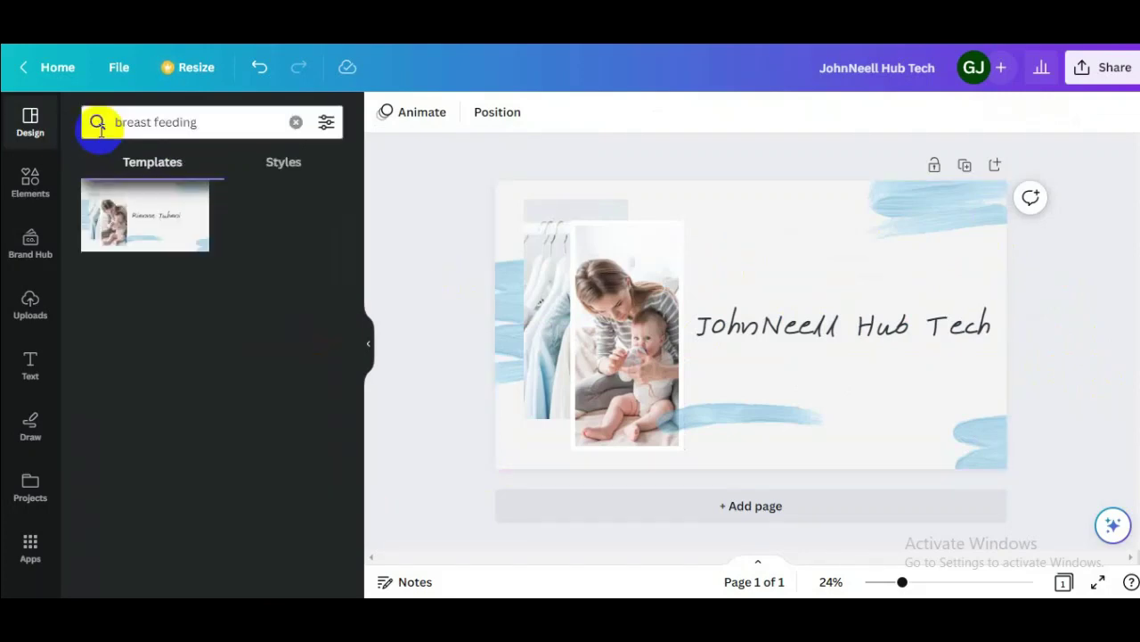
click(213, 121)
triple_click(213, 121)
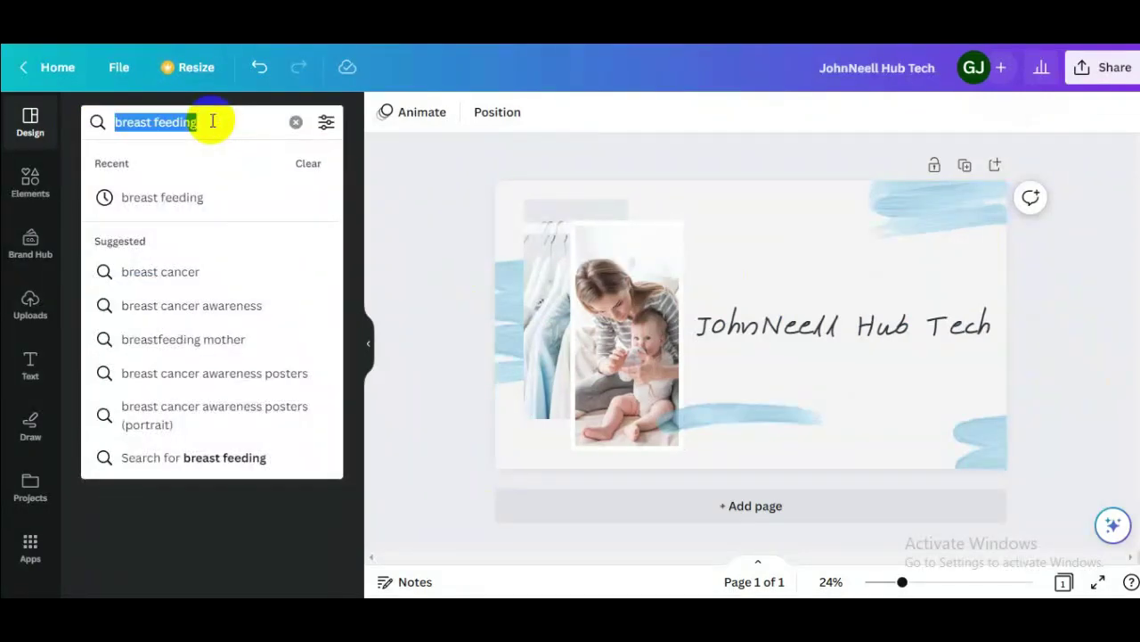
text(tech)
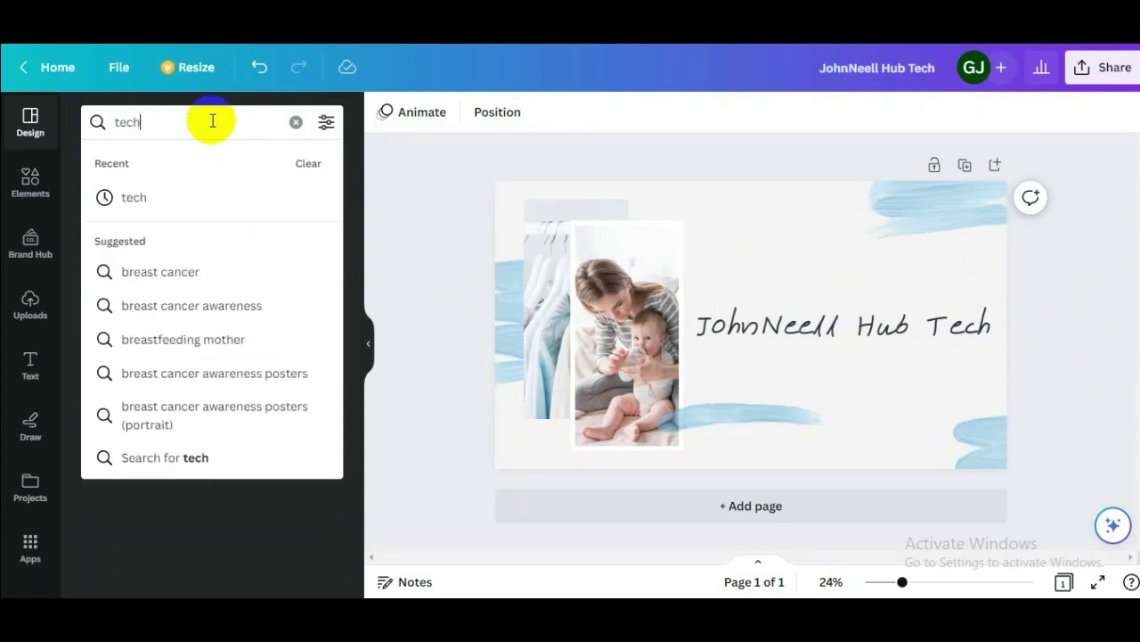
key(Return)
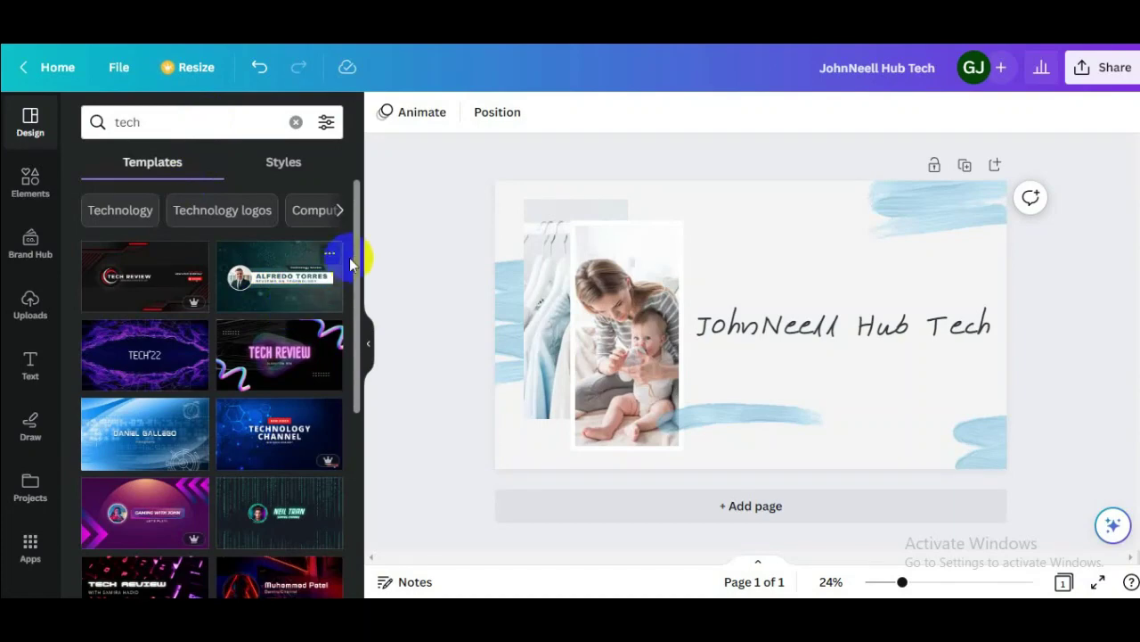
Step: Browse the tech templates and add the Dark purple neon futuristic Youtube Channel Art template as page 2
drag(360, 242, 354, 470)
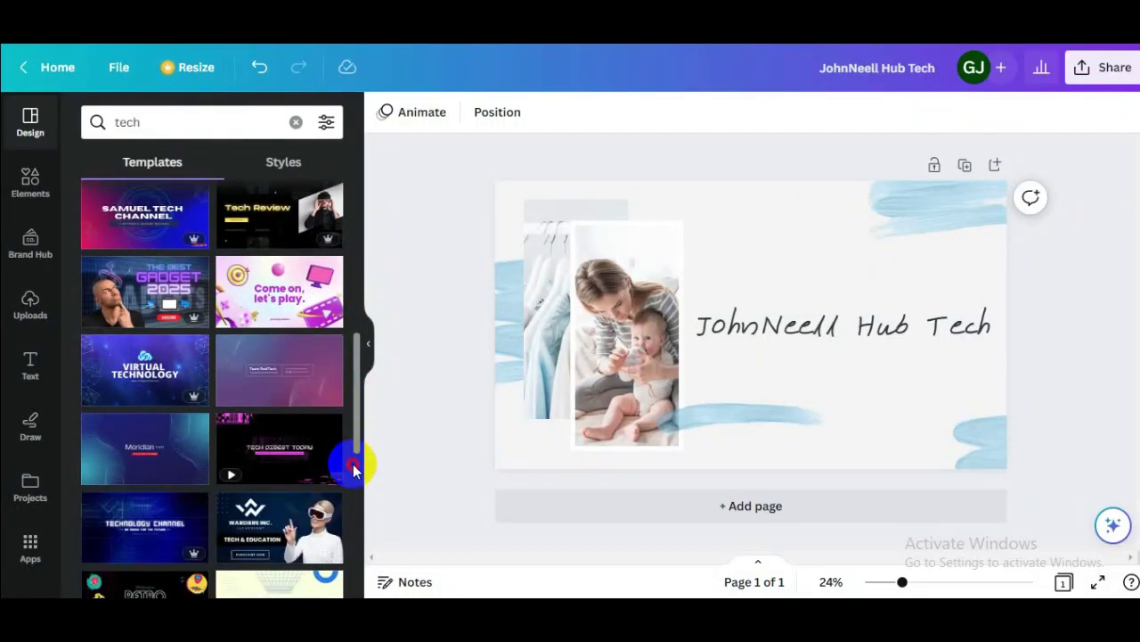
drag(354, 470, 361, 624)
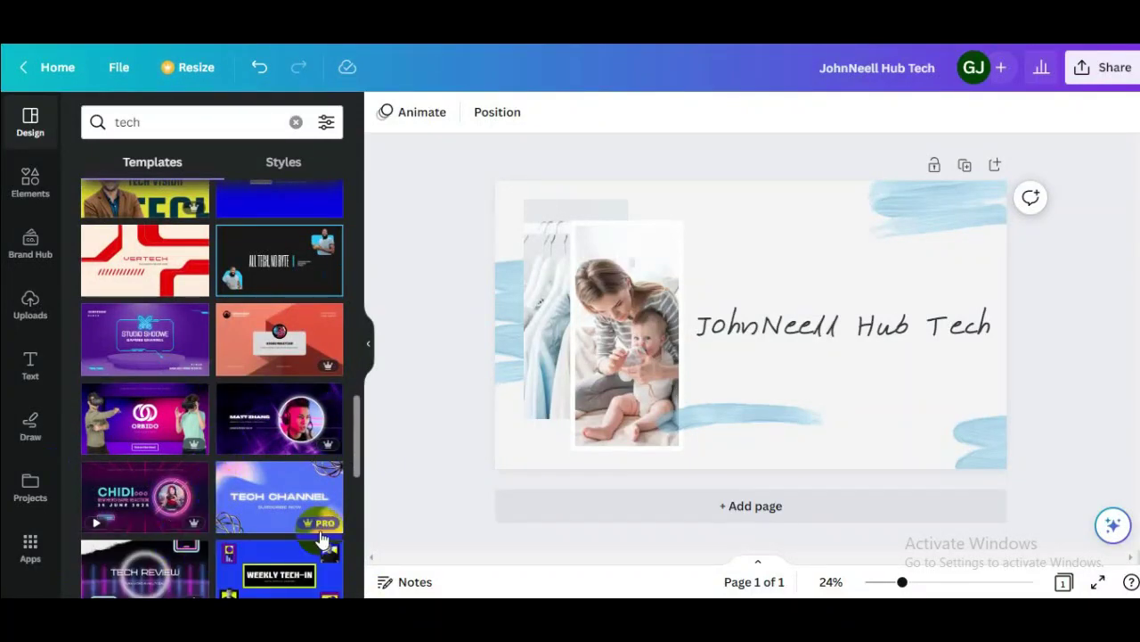
click(256, 417)
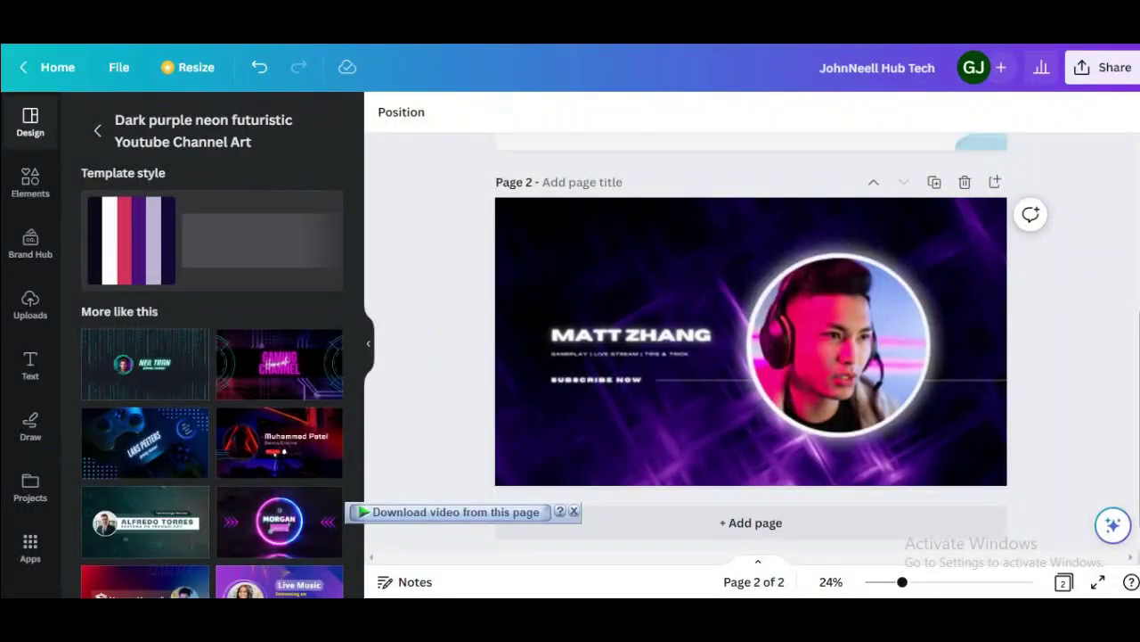
Step: Shrink the circular portrait on page 2 and scale its glowing ring down to match
click(684, 389)
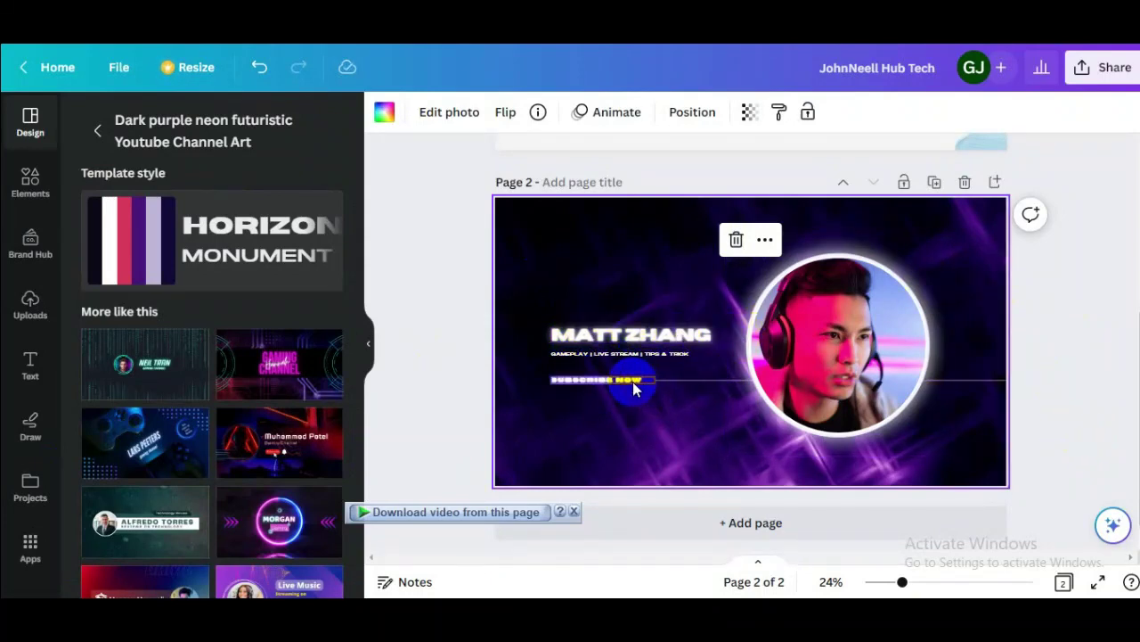
click(883, 299)
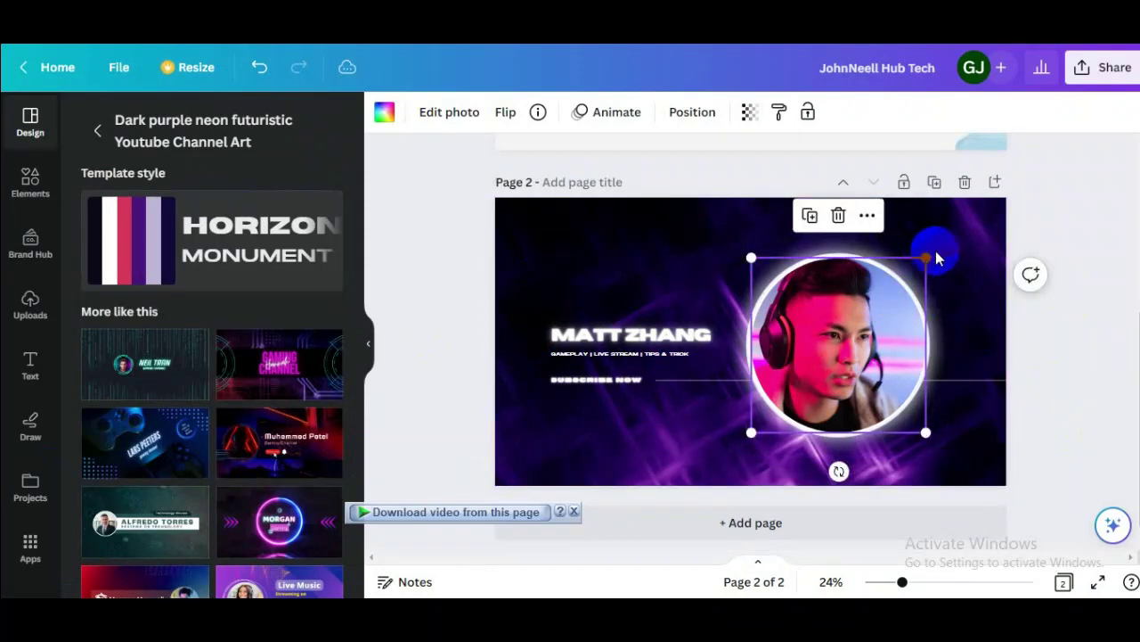
drag(925, 256, 857, 326)
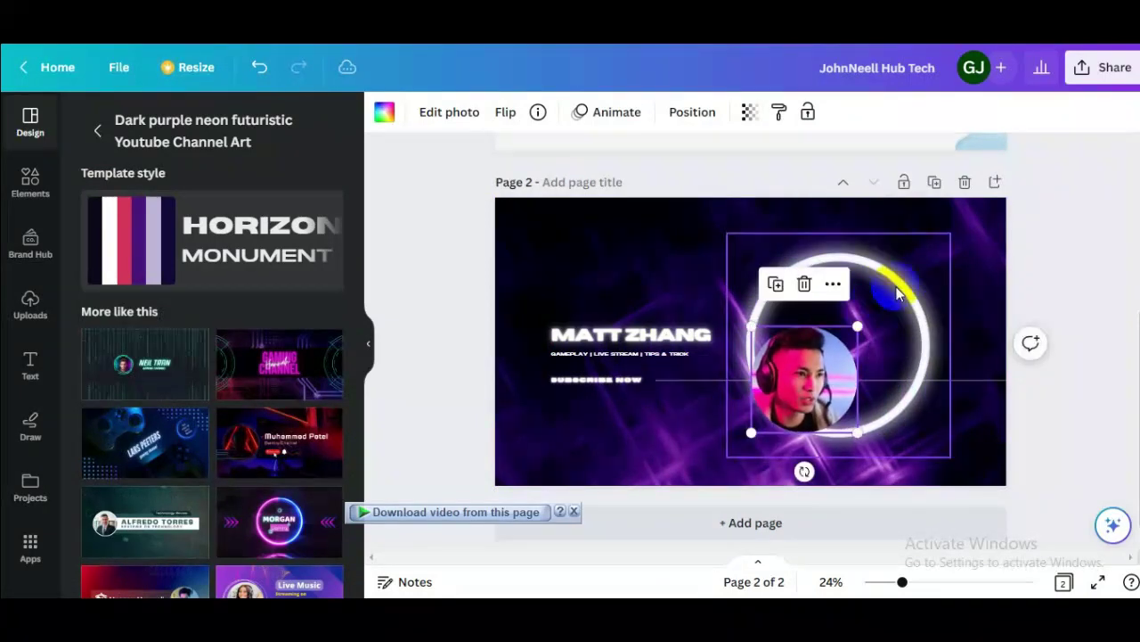
click(904, 286)
drag(950, 233, 878, 316)
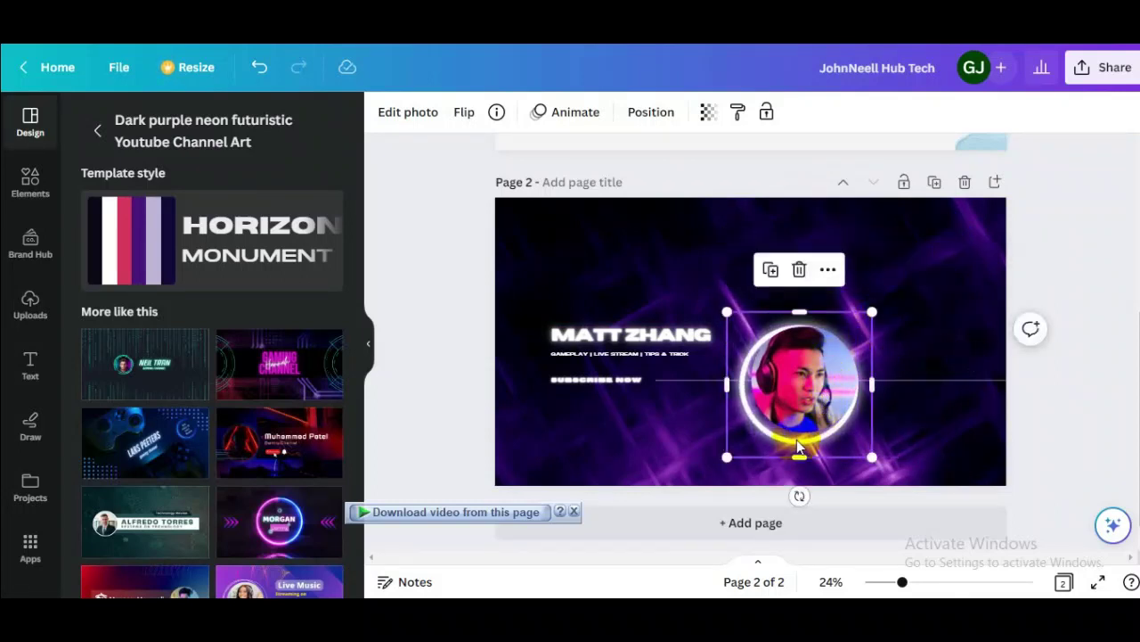
Step: Move the glowing ring up and right on page 2, undo the unwanted edits, and center the portrait inside the ring
key(Delete)
drag(804, 431, 833, 398)
key(ctrl+z)
key(ctrl+z)
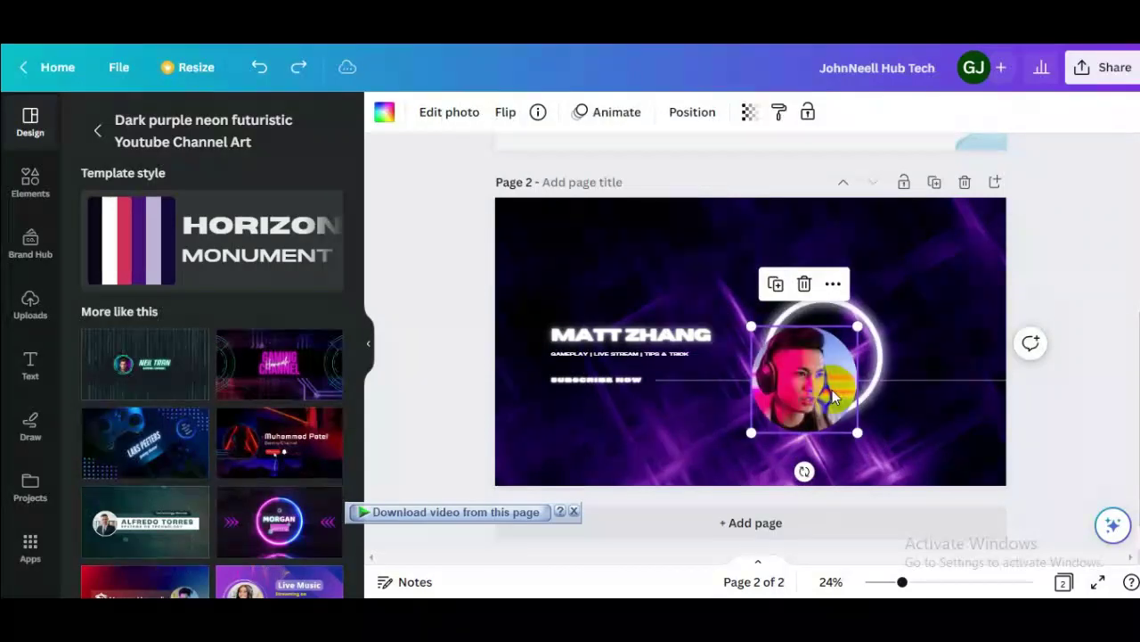
drag(825, 370, 847, 354)
click(1105, 200)
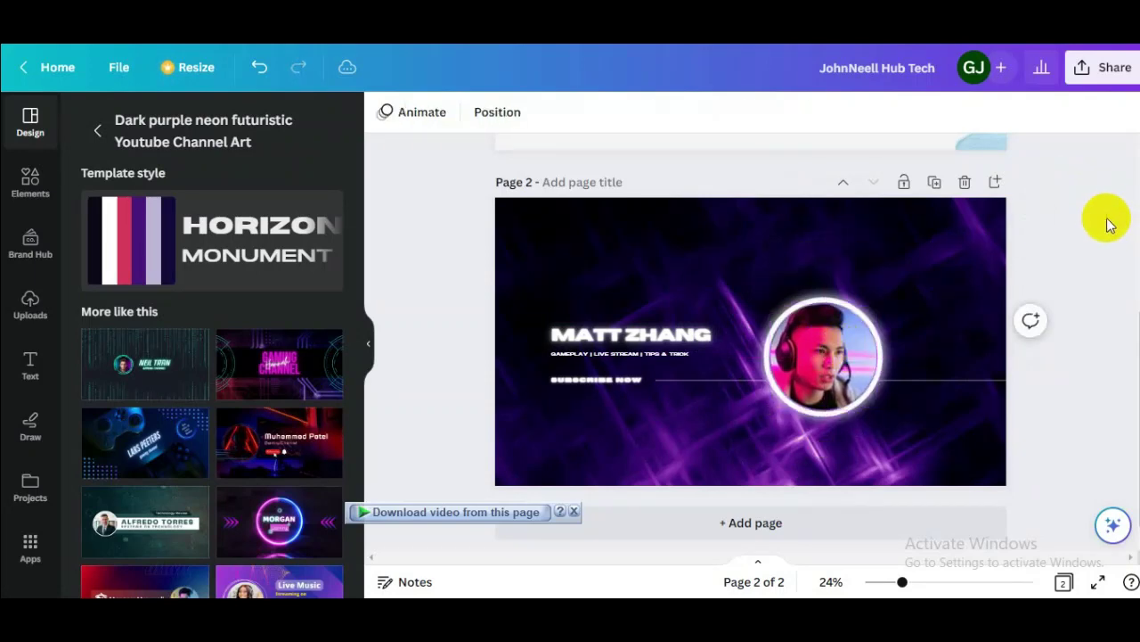
Step: Replace the page 2 headline text with "JOHNNEELL HUB TECH" and widen its text box toward the portrait
click(599, 329)
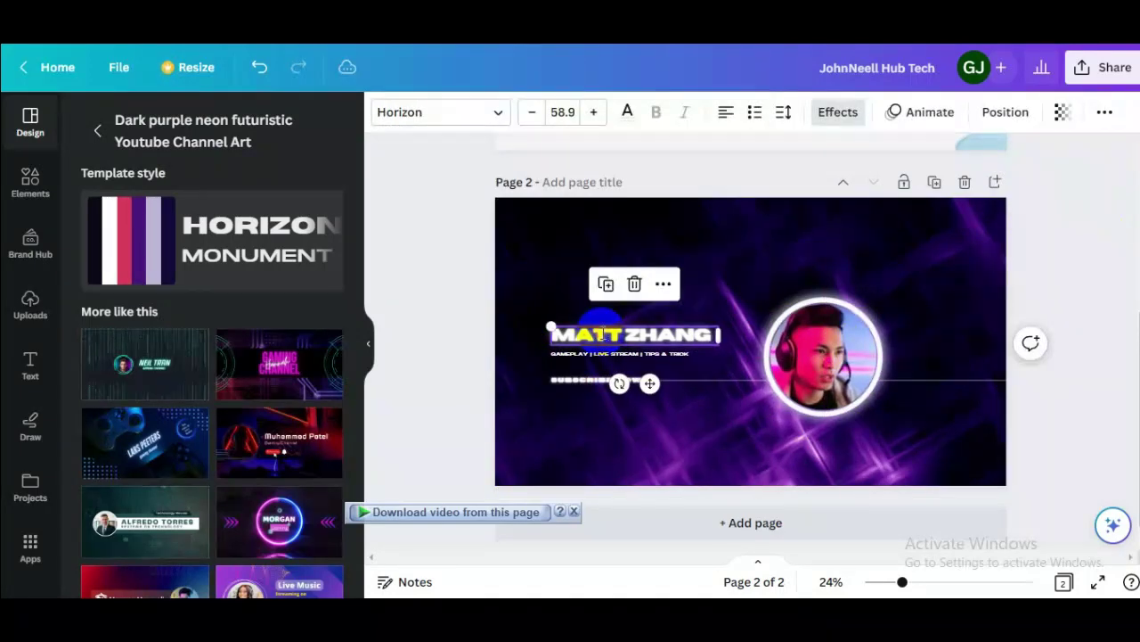
double_click(603, 334)
text(JOHNNEELL HUB TECH)
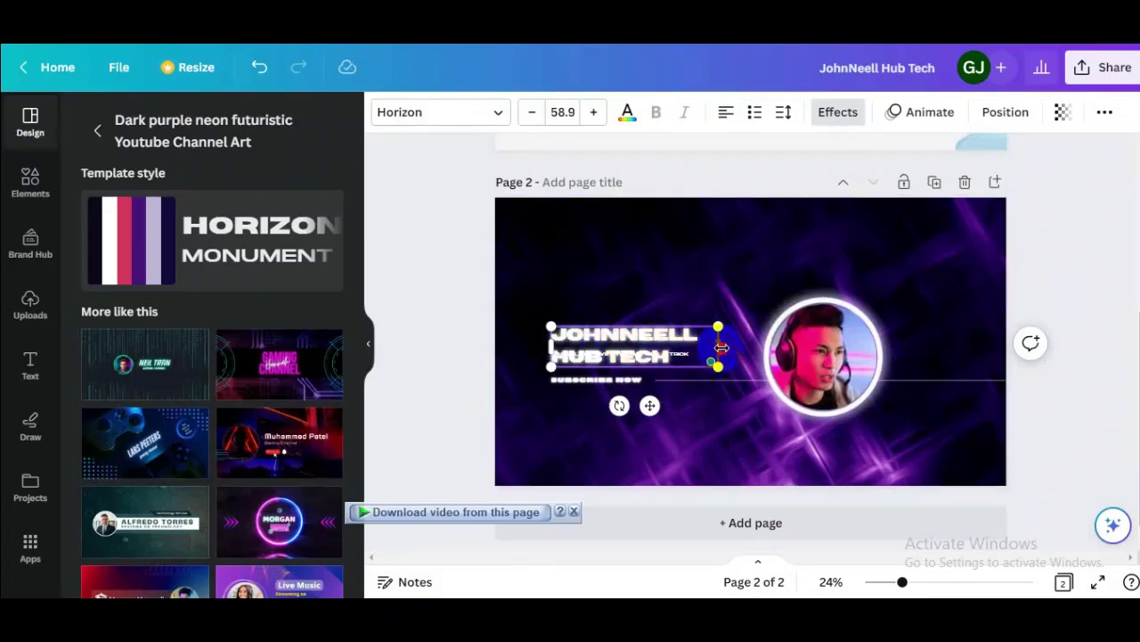
drag(722, 347, 752, 347)
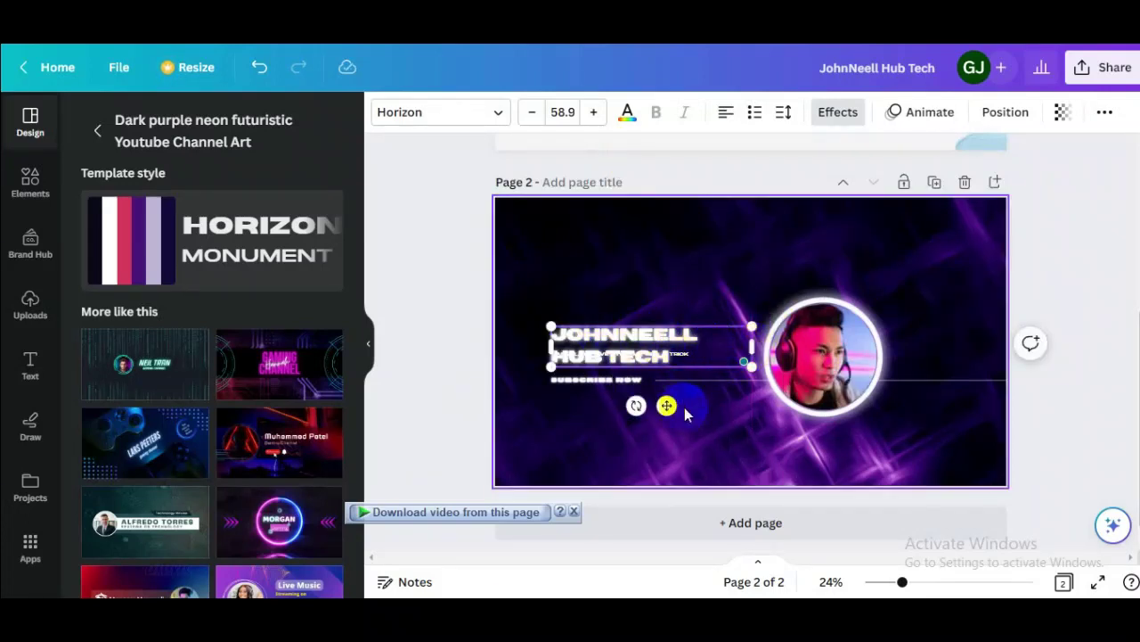
Step: Reduce the headline's font size to 42.9 so it fits on one line, and move it down slightly toward the tagline
click(688, 355)
key(ctrl+a)
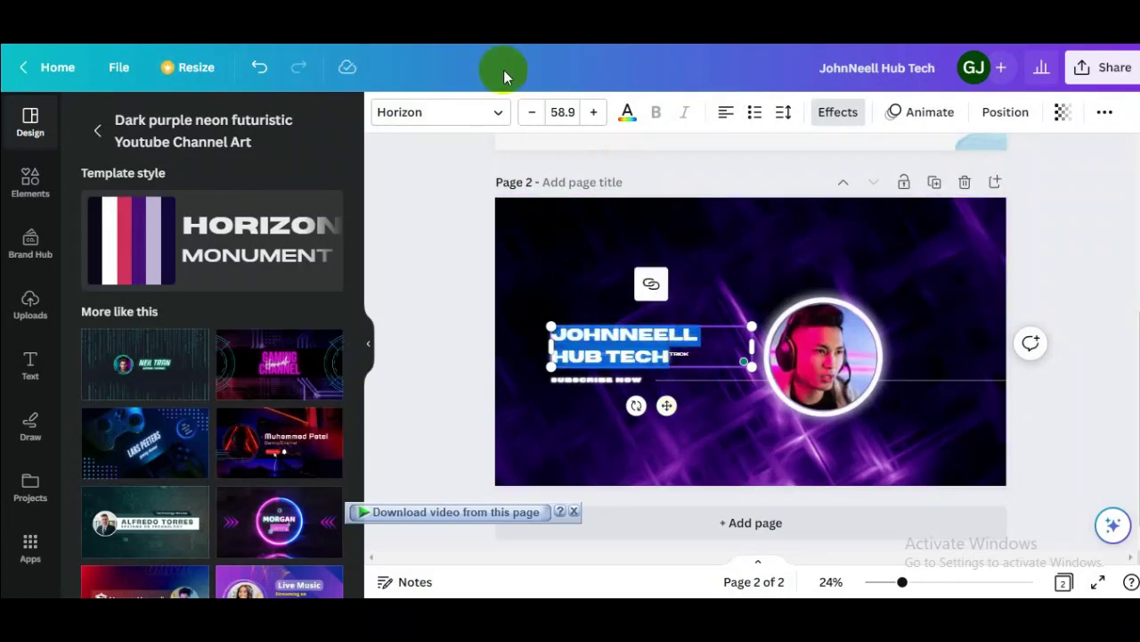
click(532, 114)
click(532, 113)
click(531, 114)
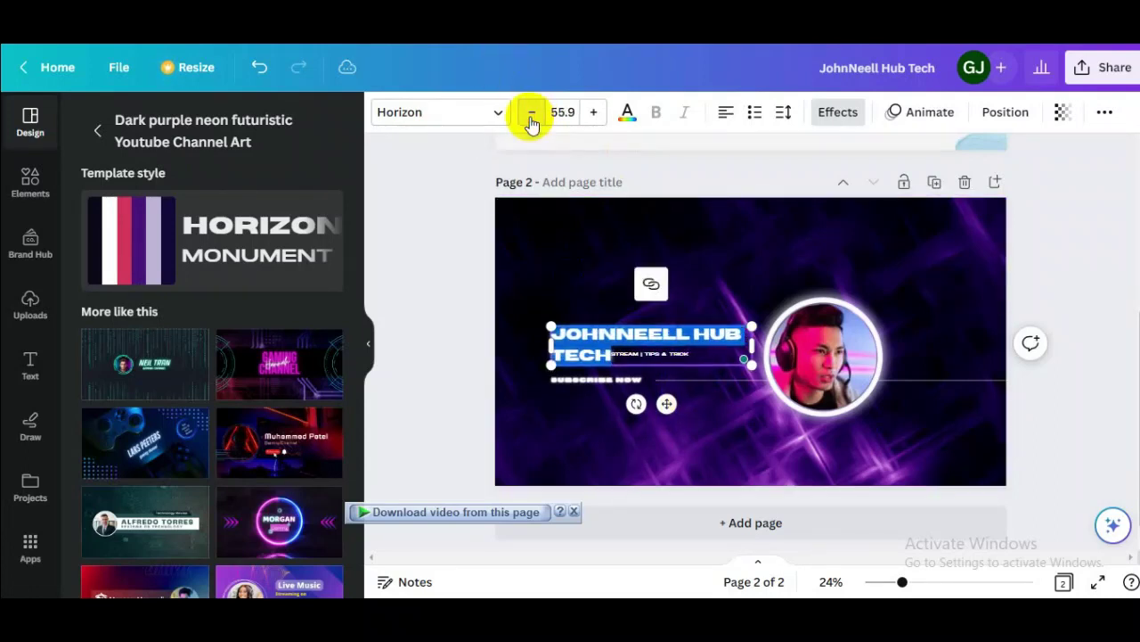
click(532, 113)
click(532, 113)
click(532, 114)
click(532, 113)
click(532, 114)
click(532, 113)
click(532, 113)
click(532, 114)
click(532, 113)
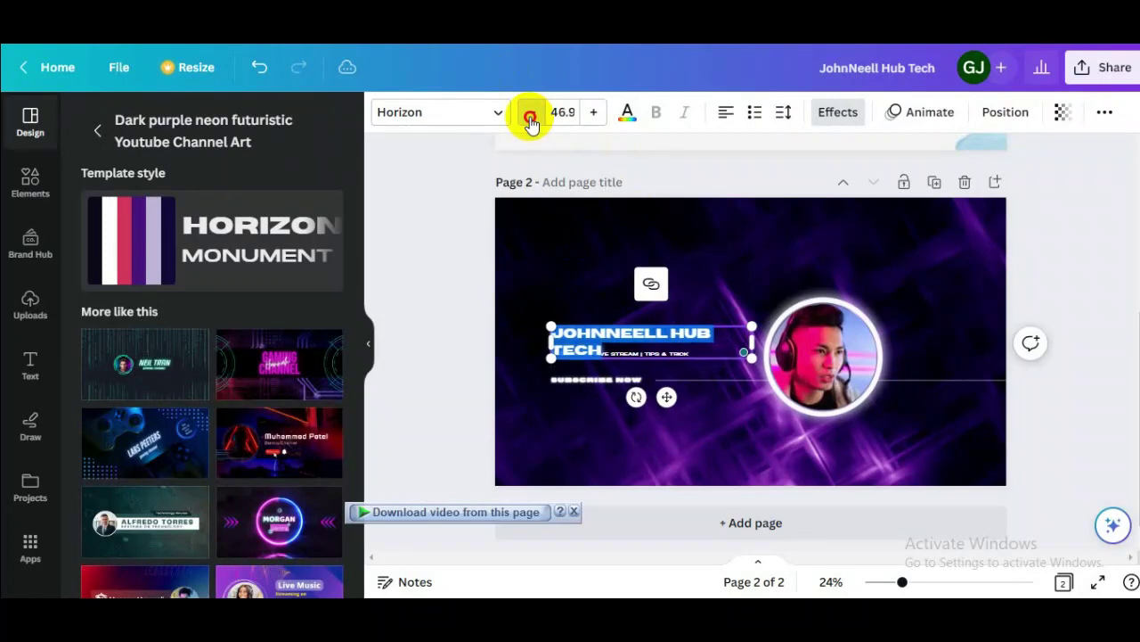
click(532, 113)
click(532, 113)
click(532, 114)
click(532, 113)
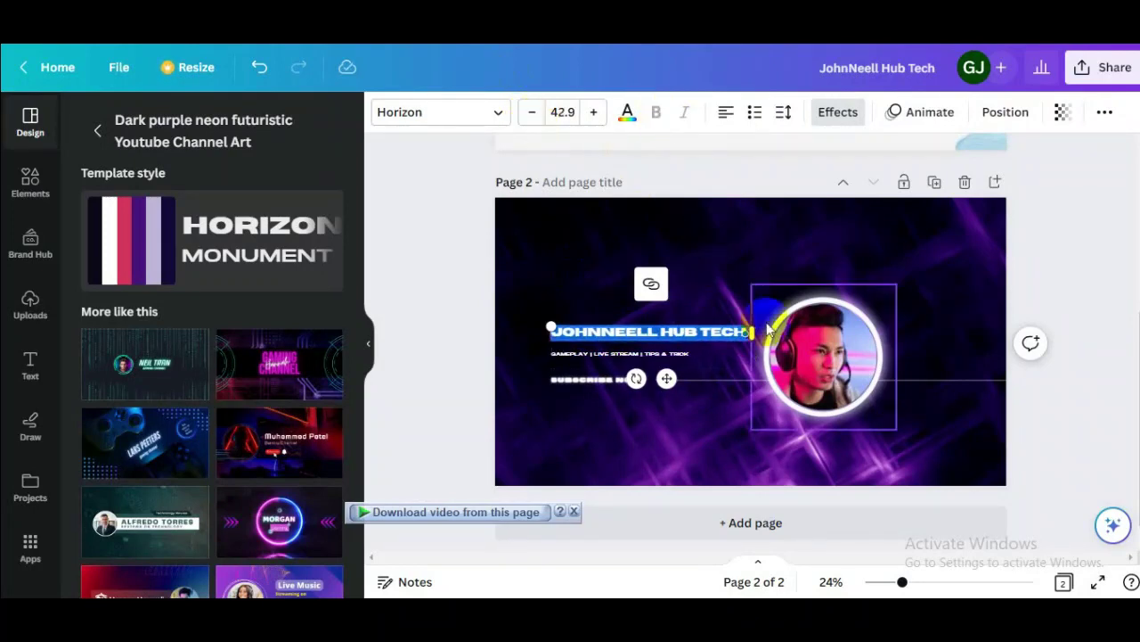
click(704, 329)
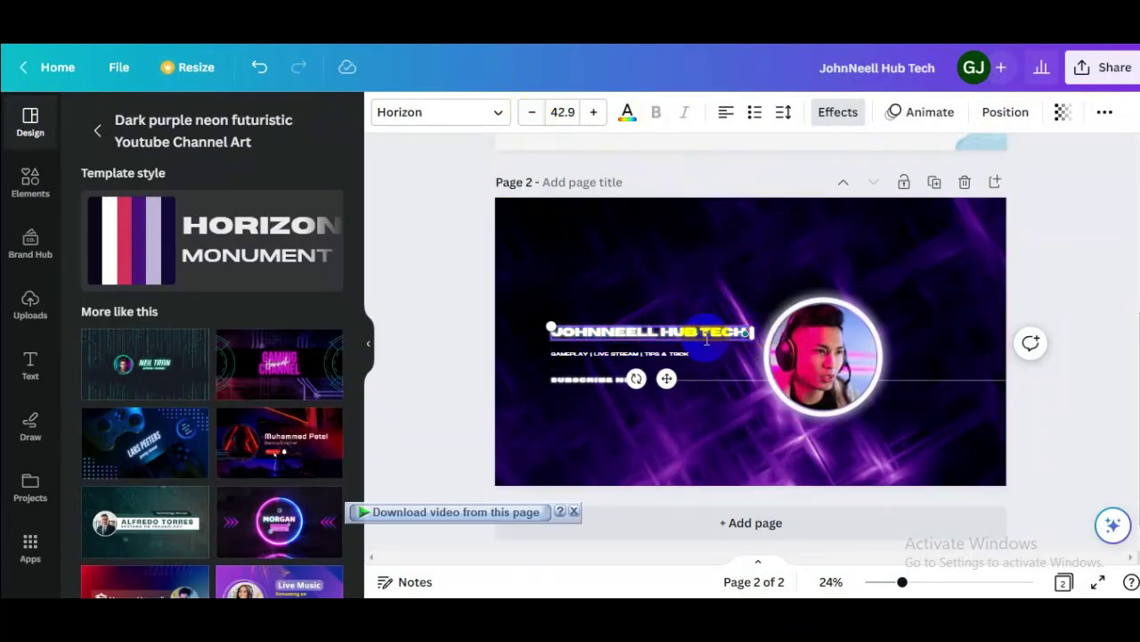
drag(704, 346, 702, 352)
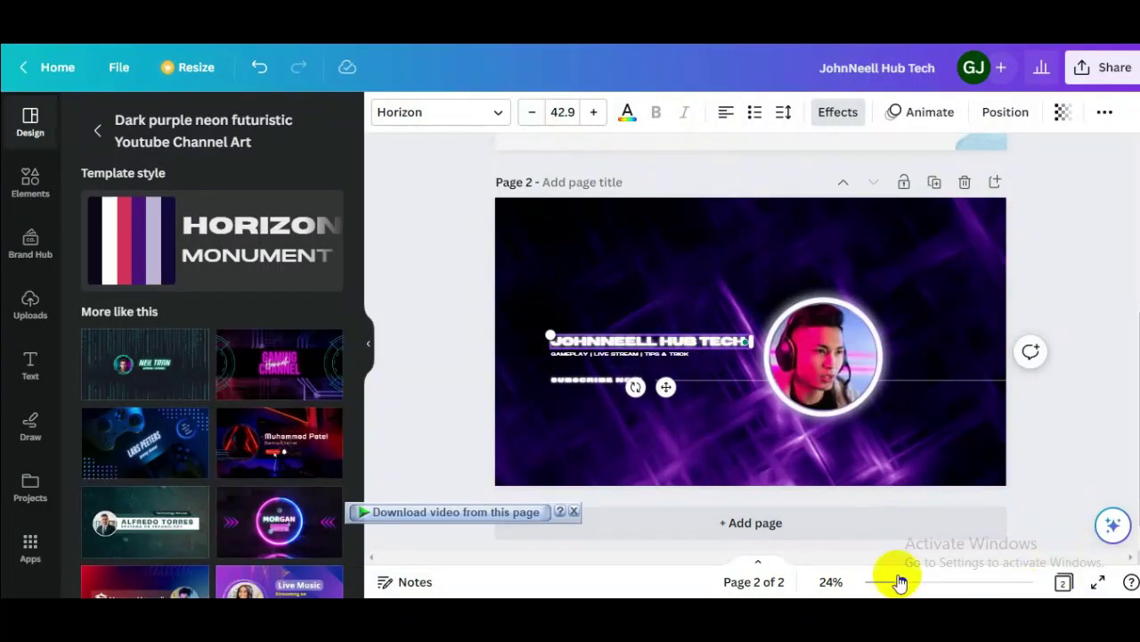
Step: Examine the tagline and the "SUBSCRIBE NOW" line on page 2 up close as editable text
drag(903, 581, 917, 581)
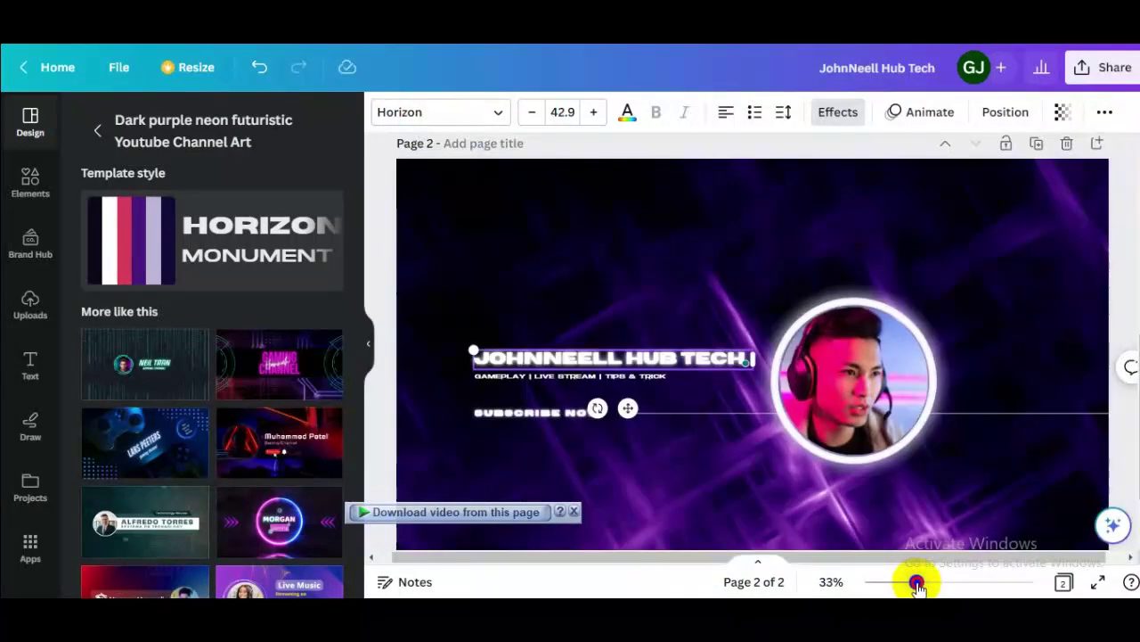
click(504, 419)
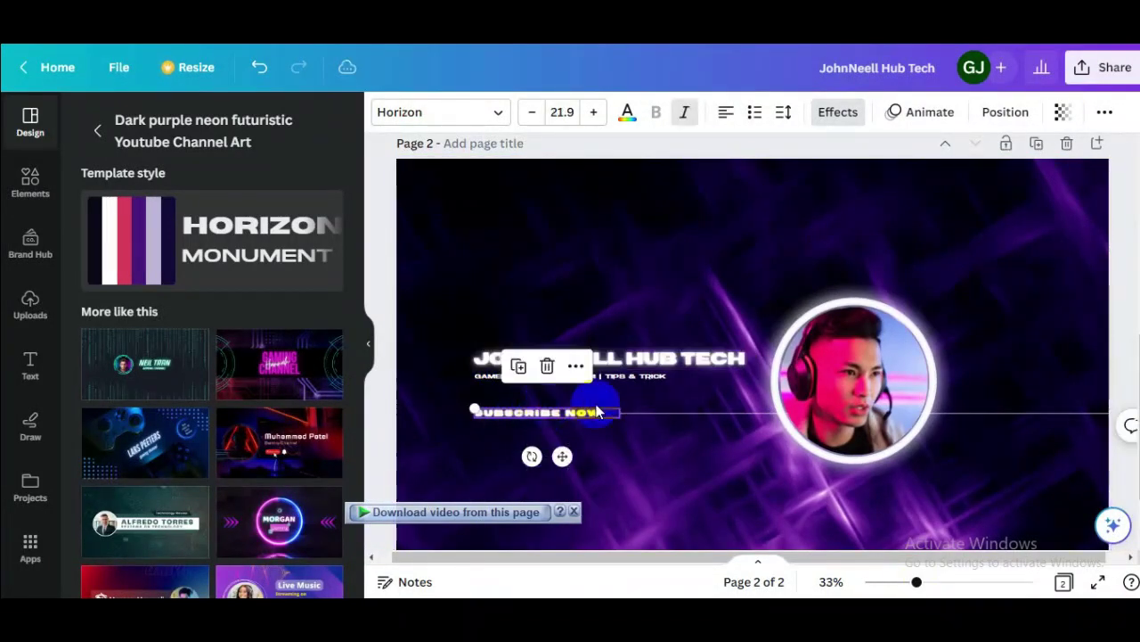
click(664, 378)
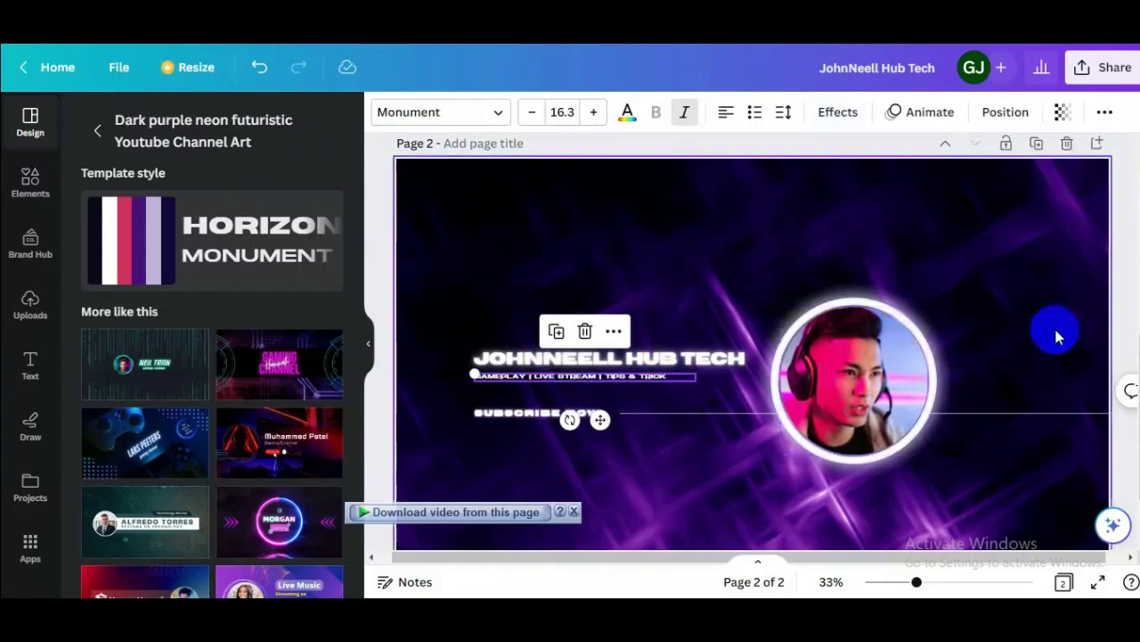
scroll(753, 356, up, 2)
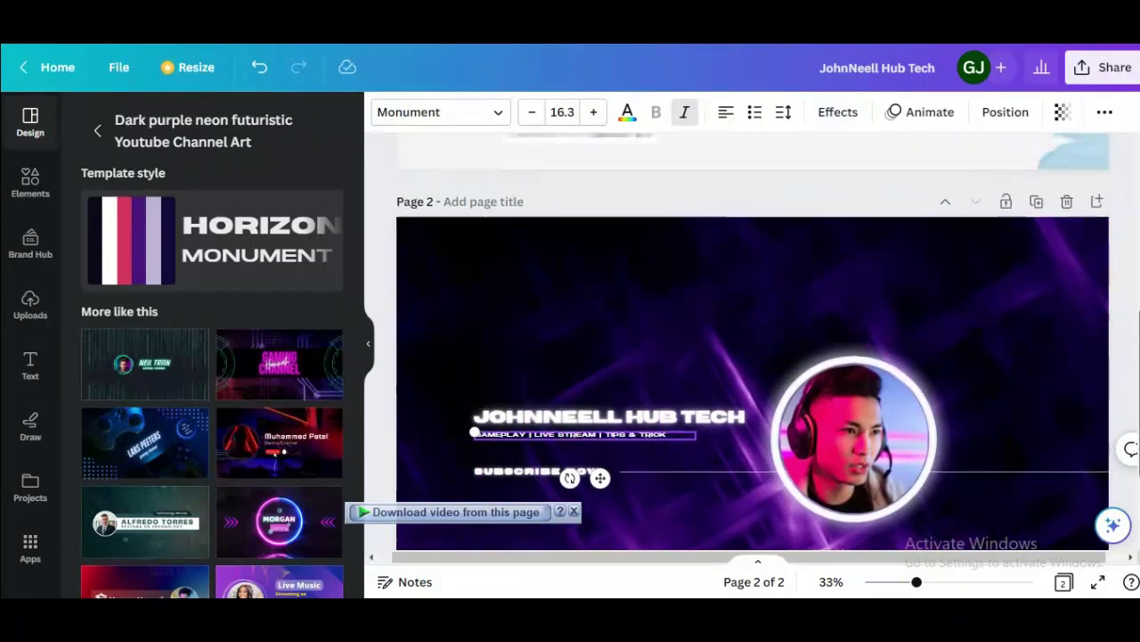
scroll(753, 356, down, 1)
scroll(753, 357, down, 4)
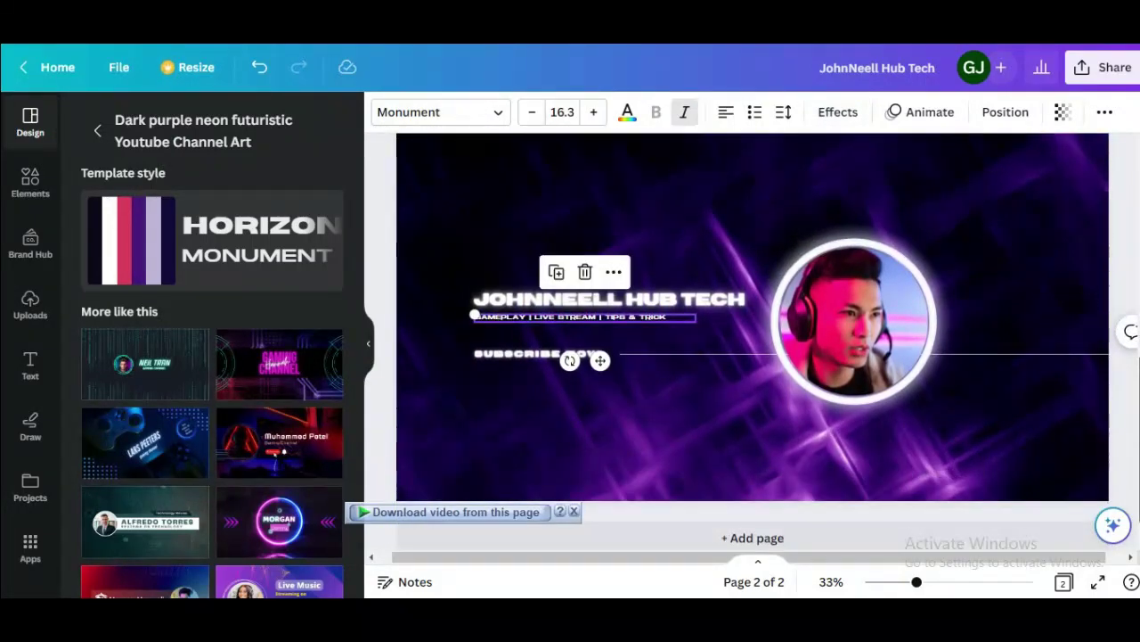
click(476, 395)
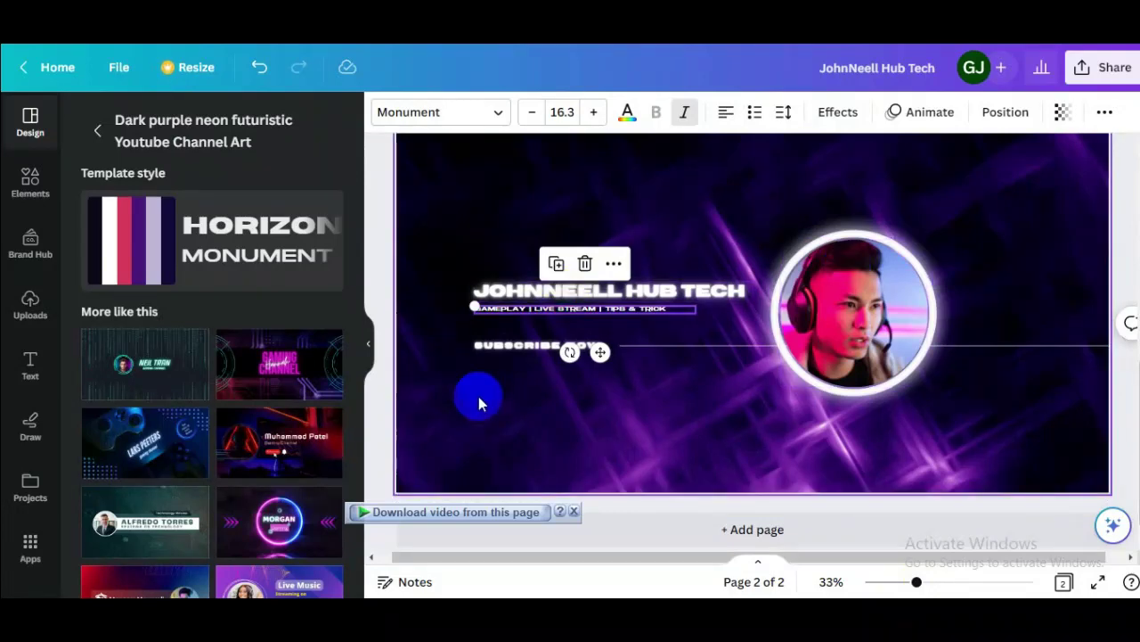
click(524, 317)
double_click(521, 309)
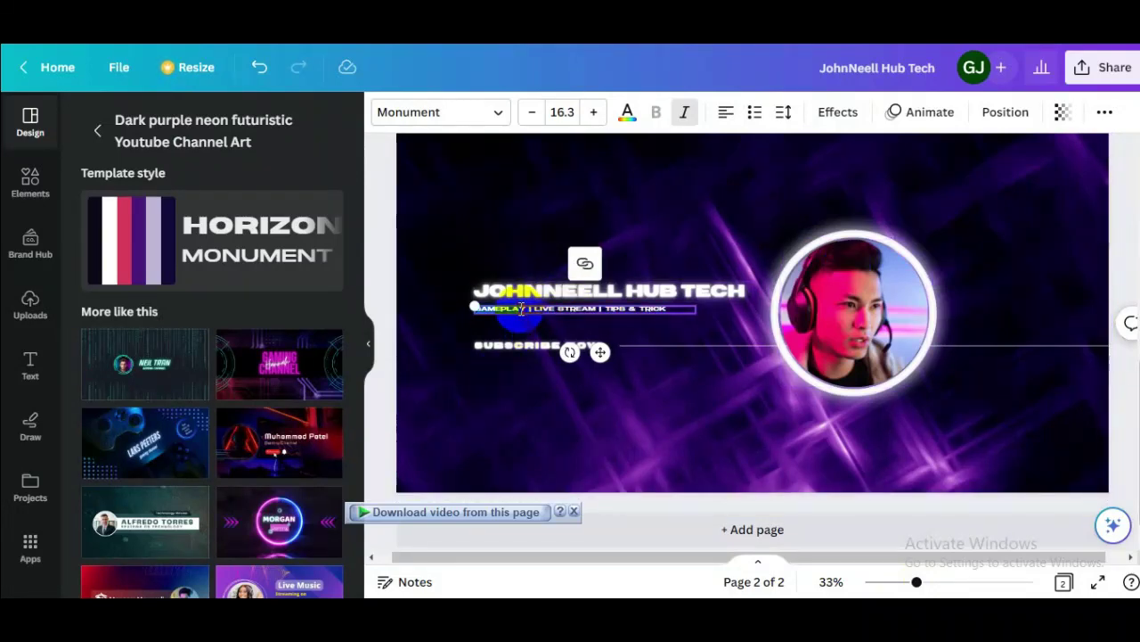
drag(521, 309, 655, 309)
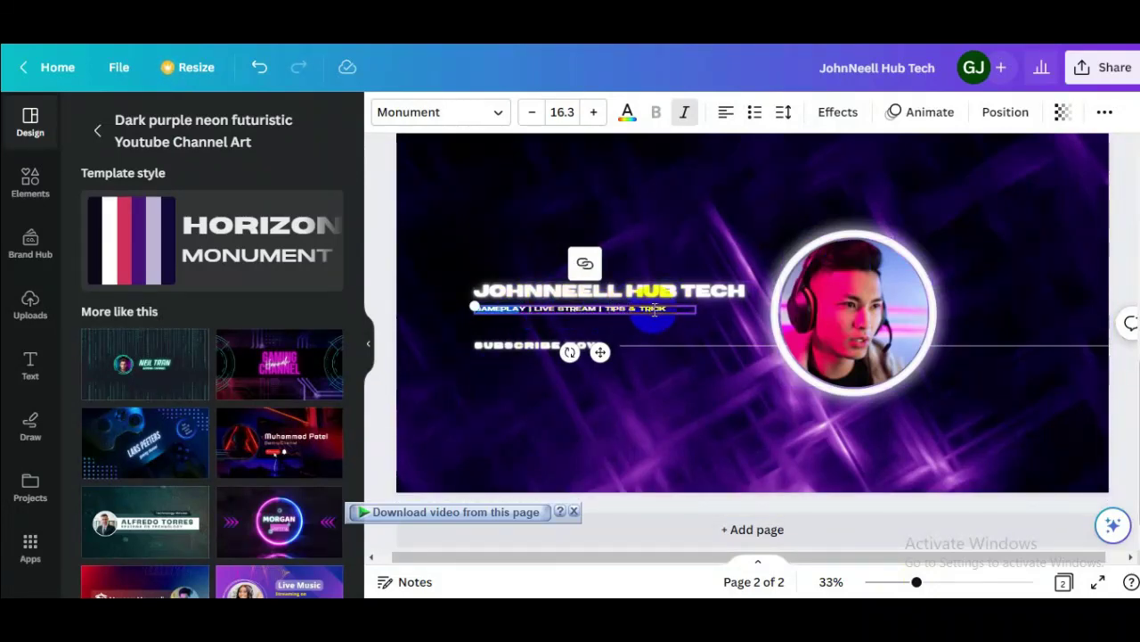
click(531, 347)
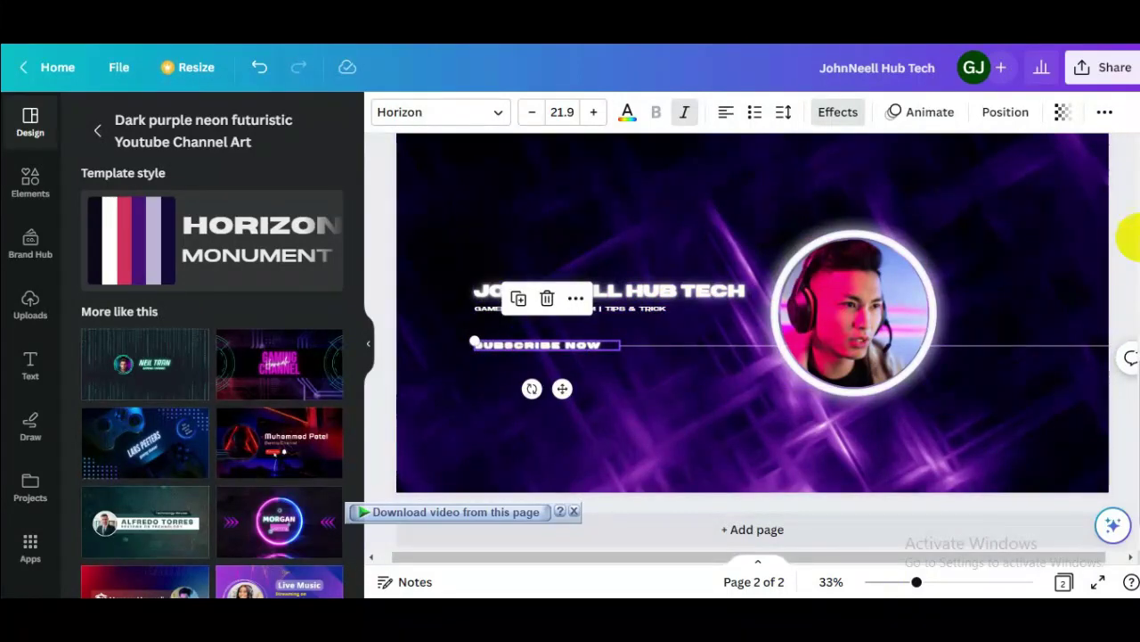
Step: Open the design's download settings and bring up the choice of file types
click(1098, 71)
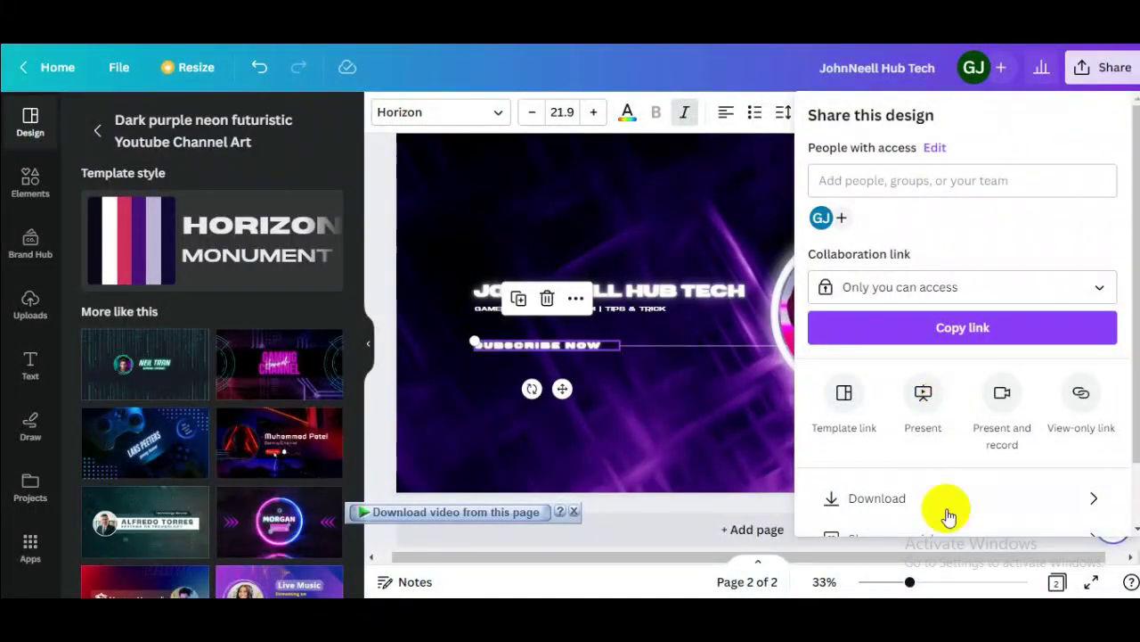
click(901, 496)
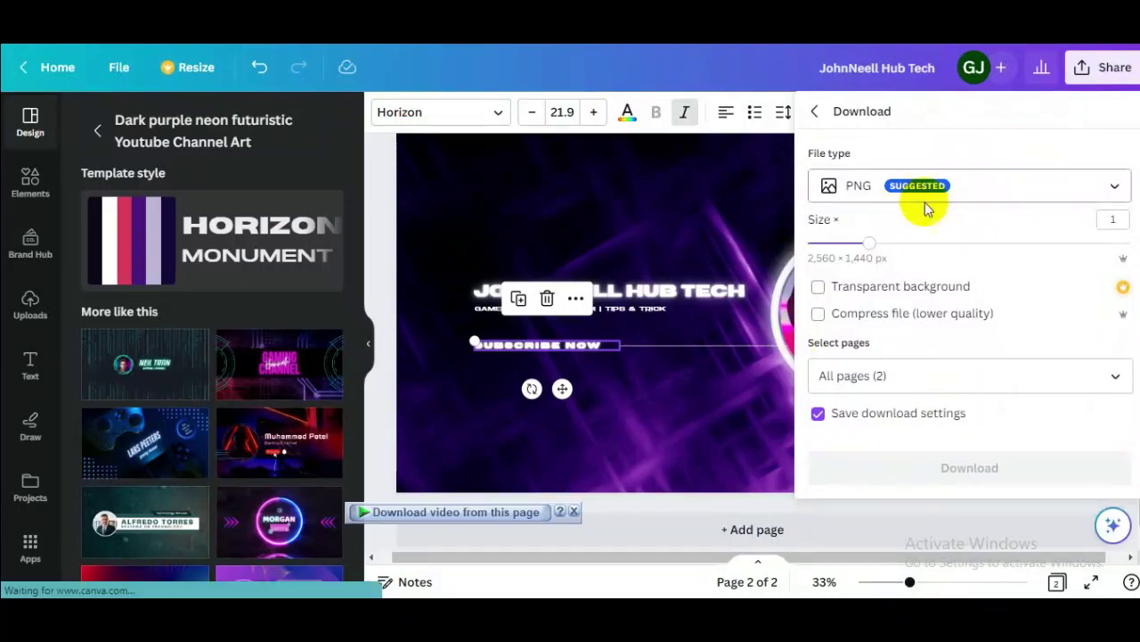
click(973, 185)
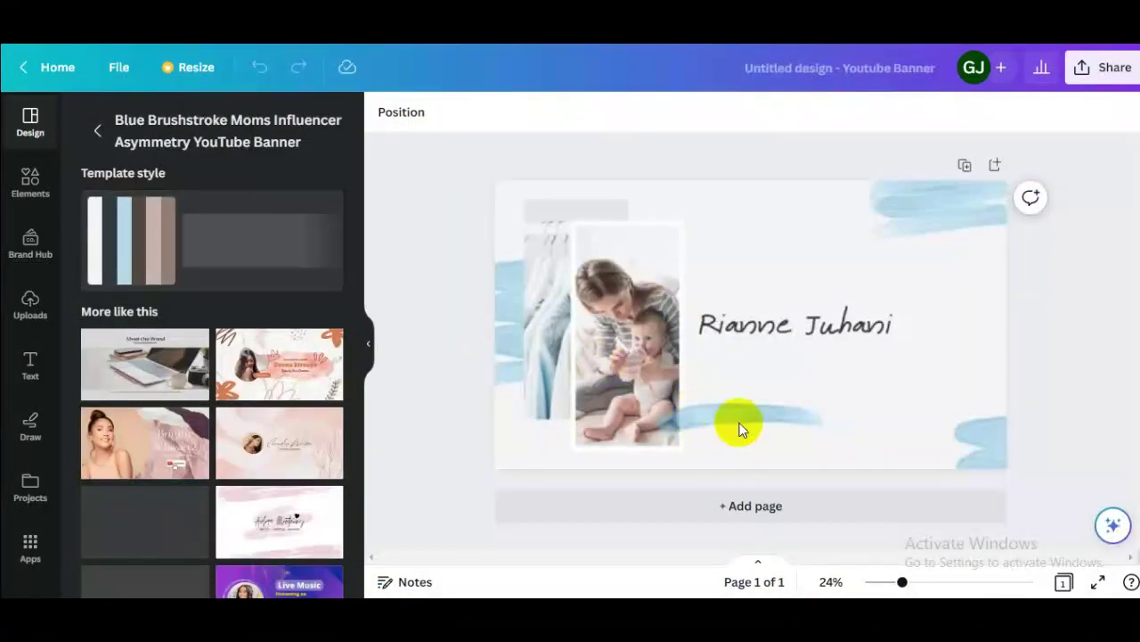
Step: Replace the handwritten name on the blue brushstroke banner with "JohnNeell Hub Tech", copied from the YouTube channel page
click(767, 361)
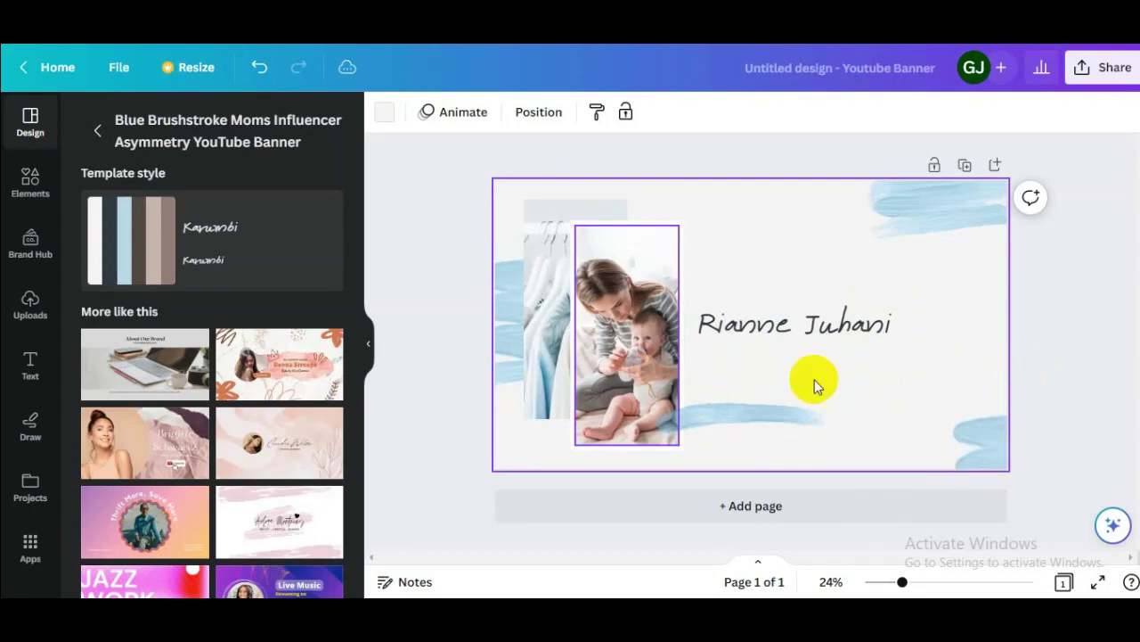
click(851, 335)
click(850, 332)
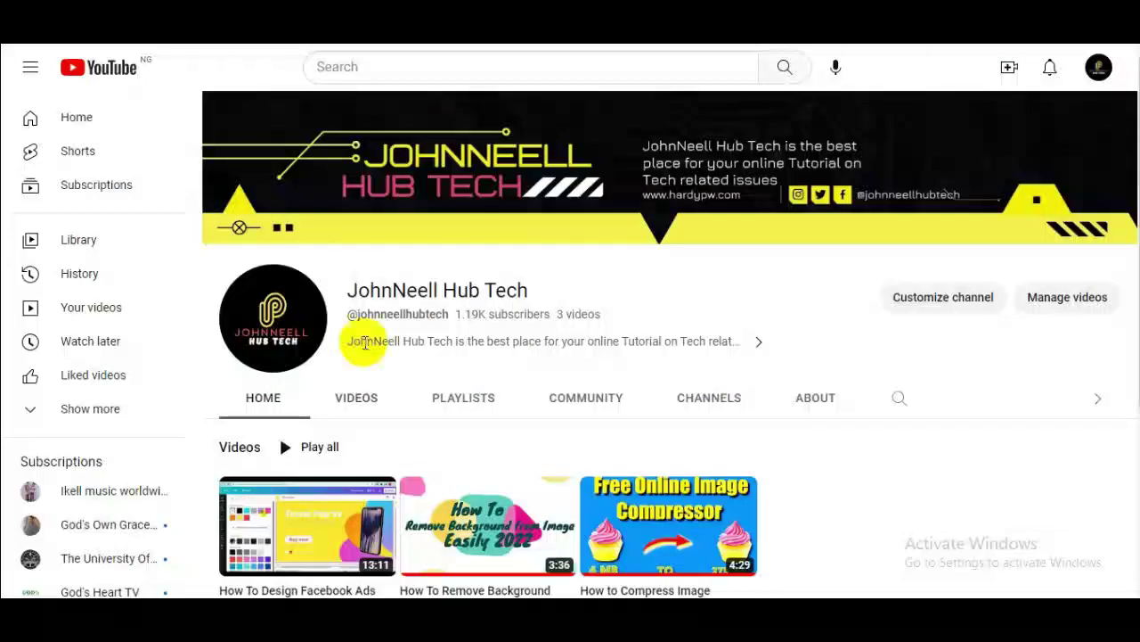
drag(536, 294, 344, 288)
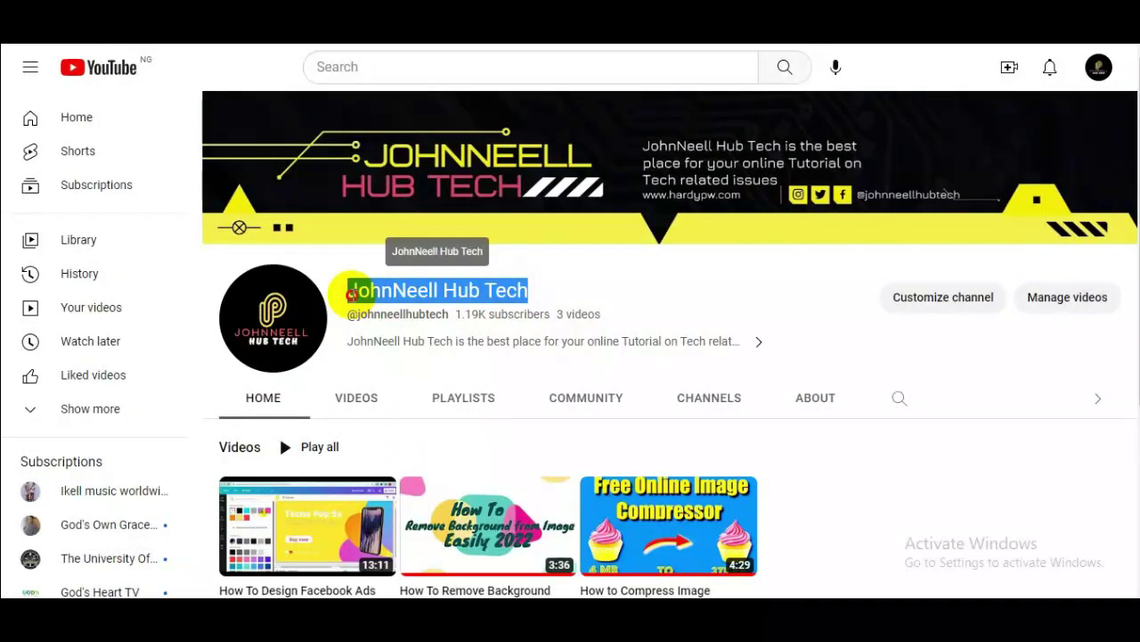
right_click(371, 299)
click(411, 304)
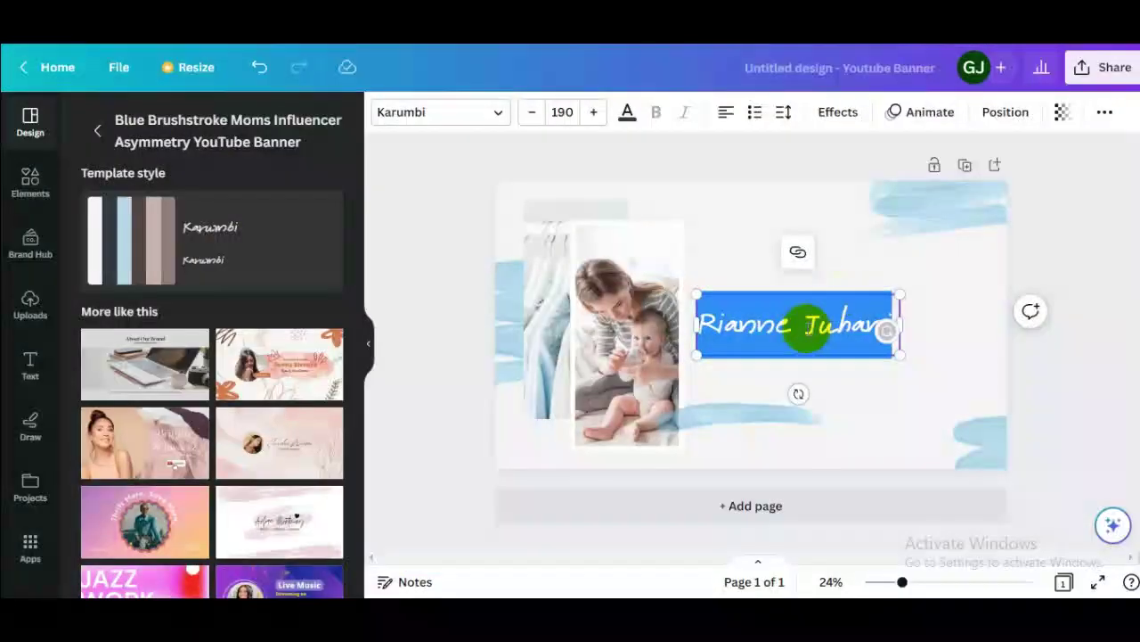
key(ctrl+v)
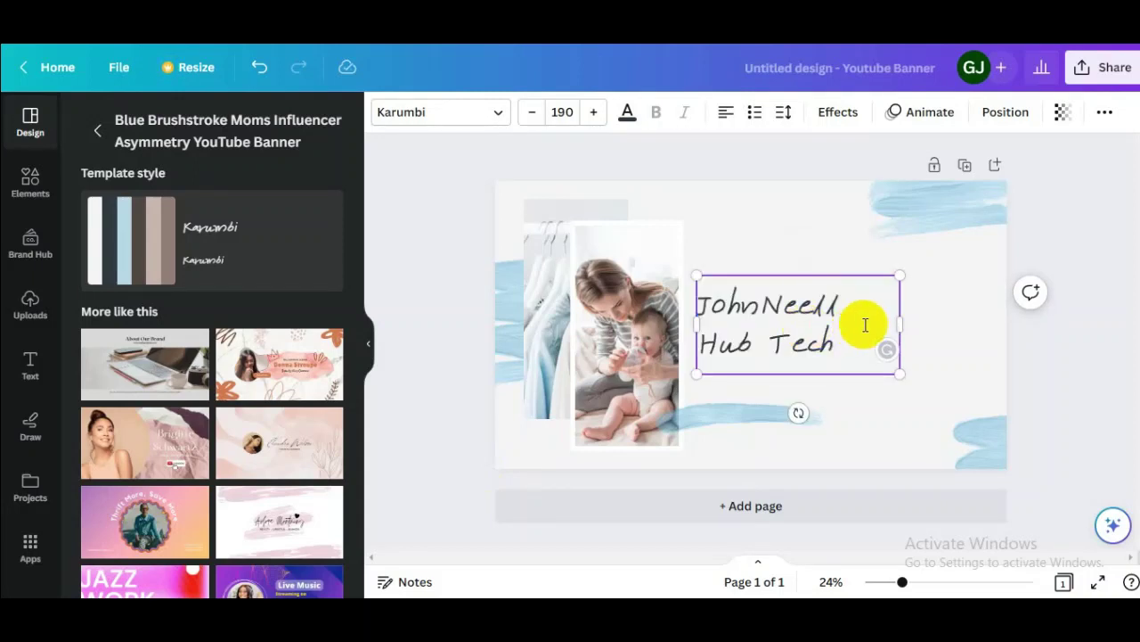
Step: Widen the channel name's text box until the name fits on one line, and adjust its position slightly
drag(899, 323, 1003, 317)
click(1073, 378)
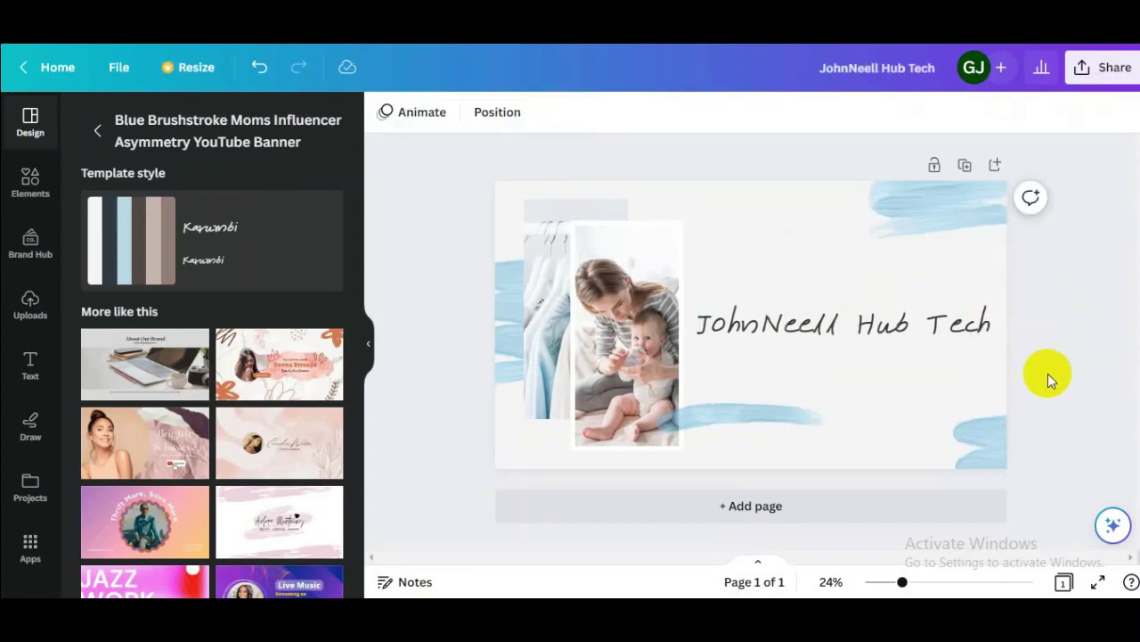
drag(886, 323, 883, 323)
click(1100, 384)
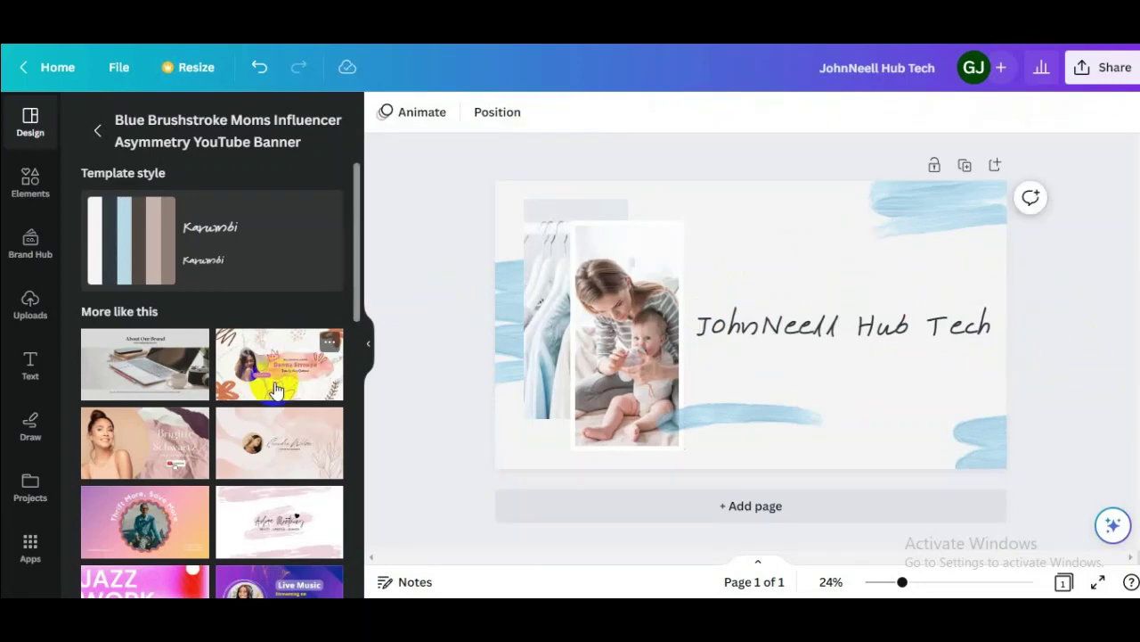
Step: Return to the template results and replace the "breast feeding" search with "tech"
click(100, 133)
click(211, 121)
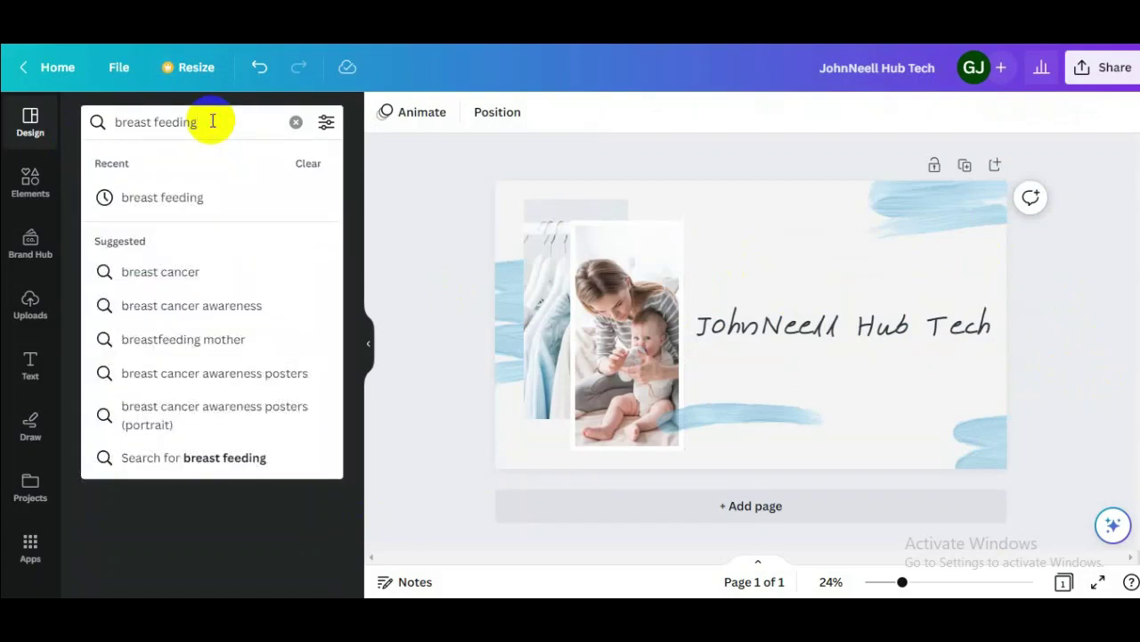
text(tech)
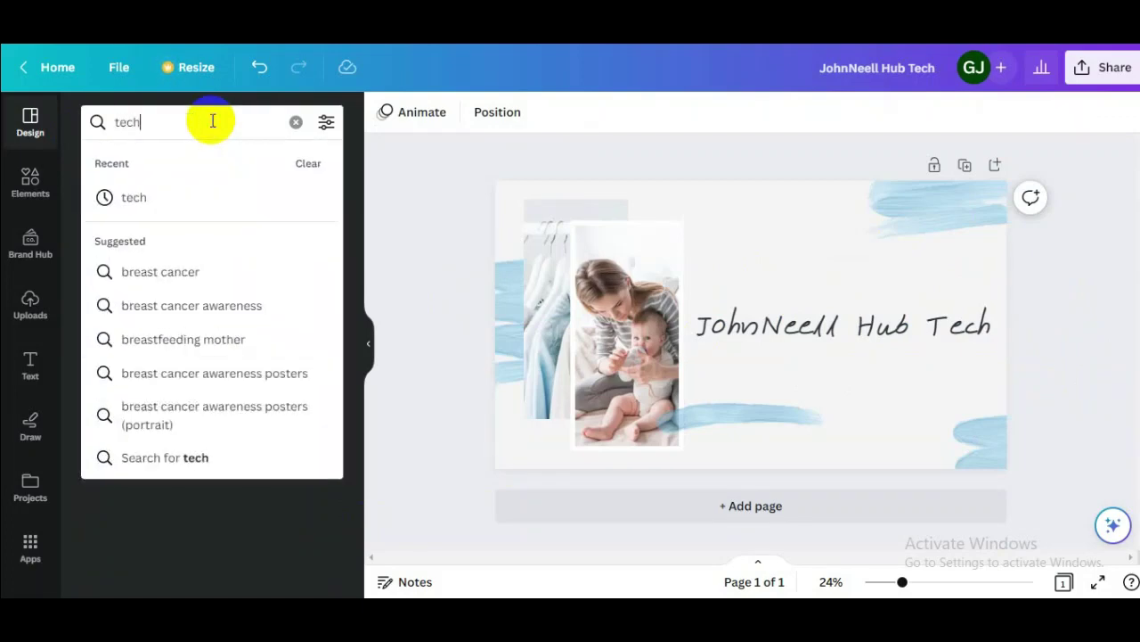
key(Return)
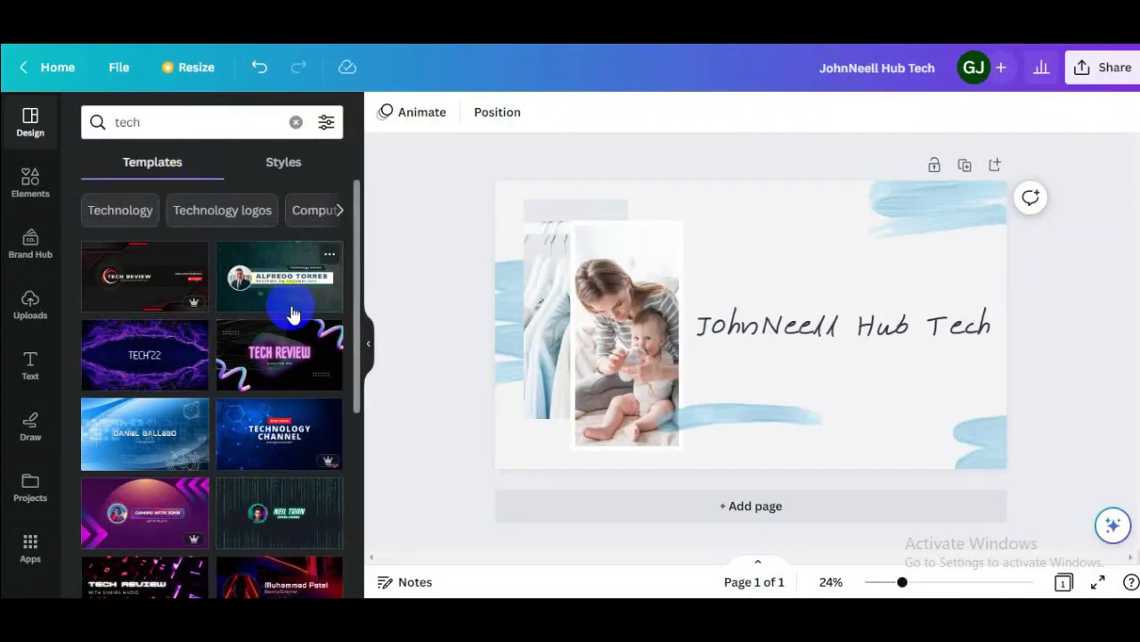
Step: Browse the tech templates and add the Dark purple neon futuristic Youtube Channel Art template as page 2
drag(367, 242, 361, 588)
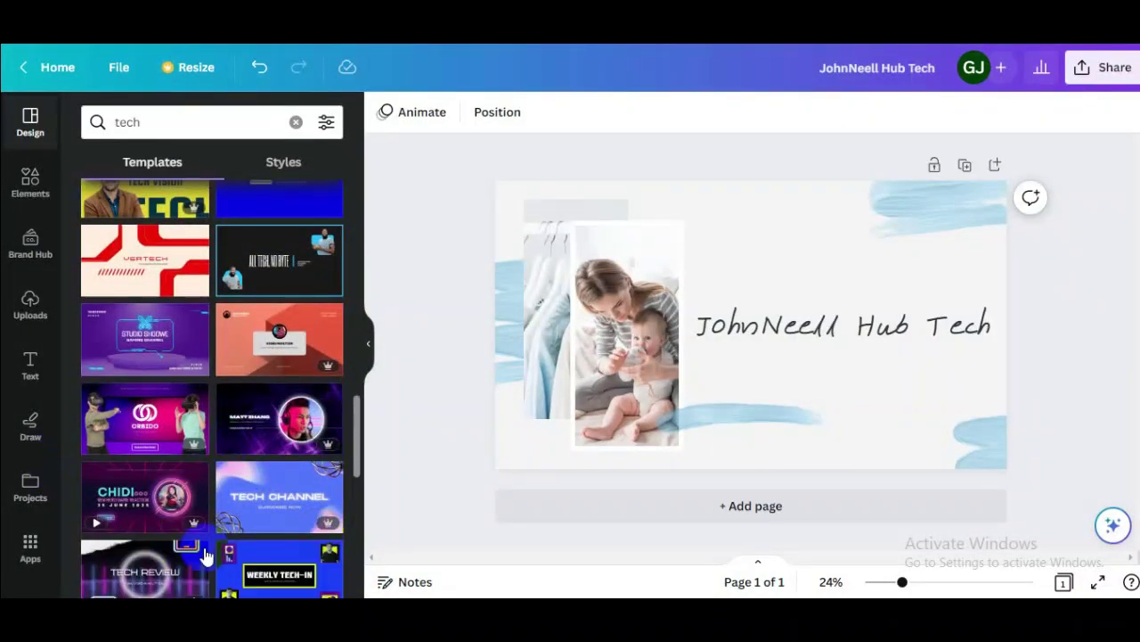
click(257, 412)
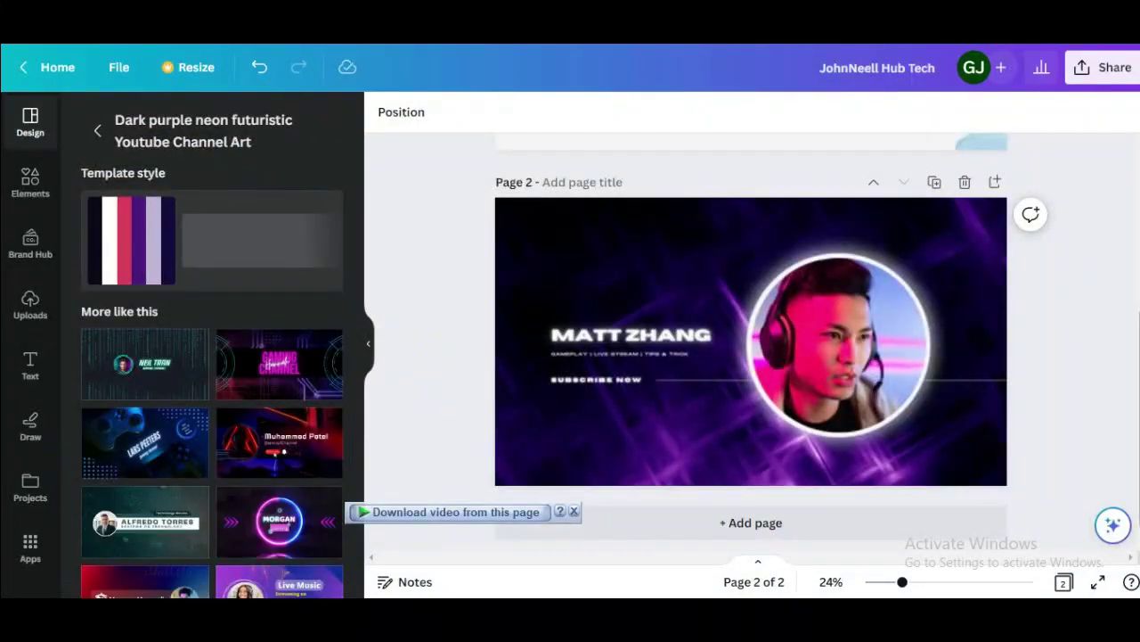
Step: Shrink the circular portrait photo and its glowing ring on page 2 to smaller, matching sizes
click(685, 389)
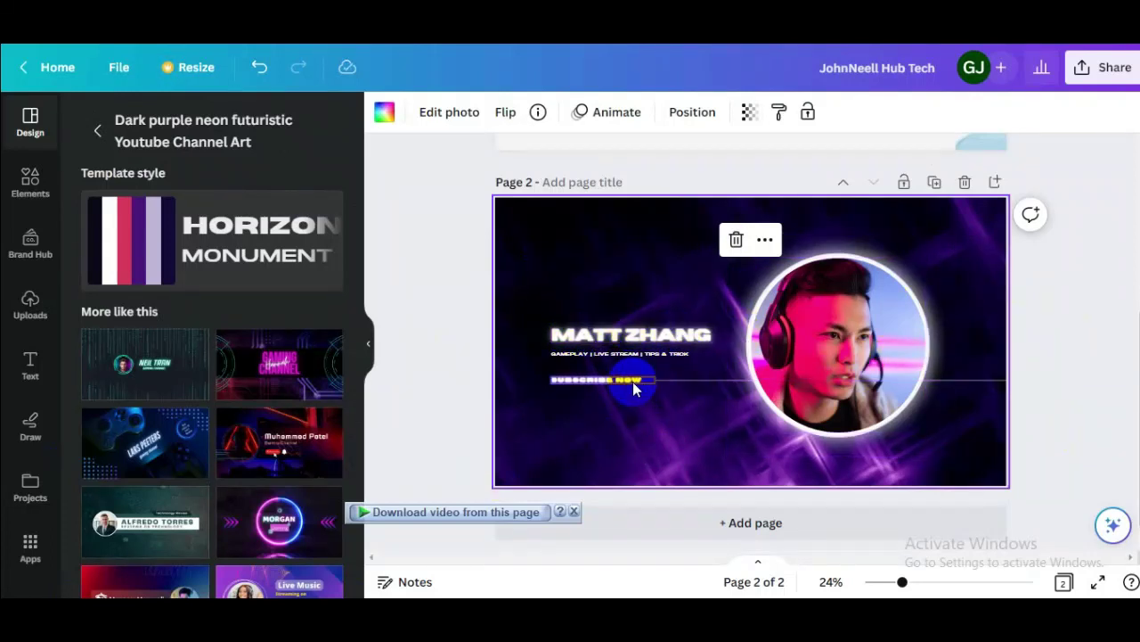
click(880, 298)
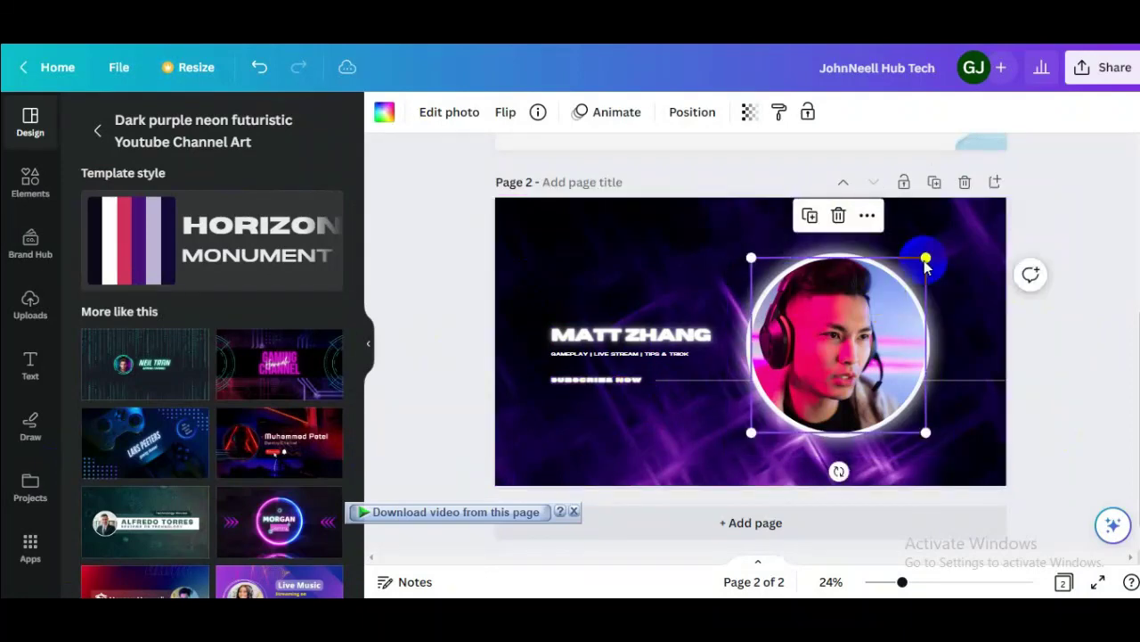
drag(923, 263, 846, 307)
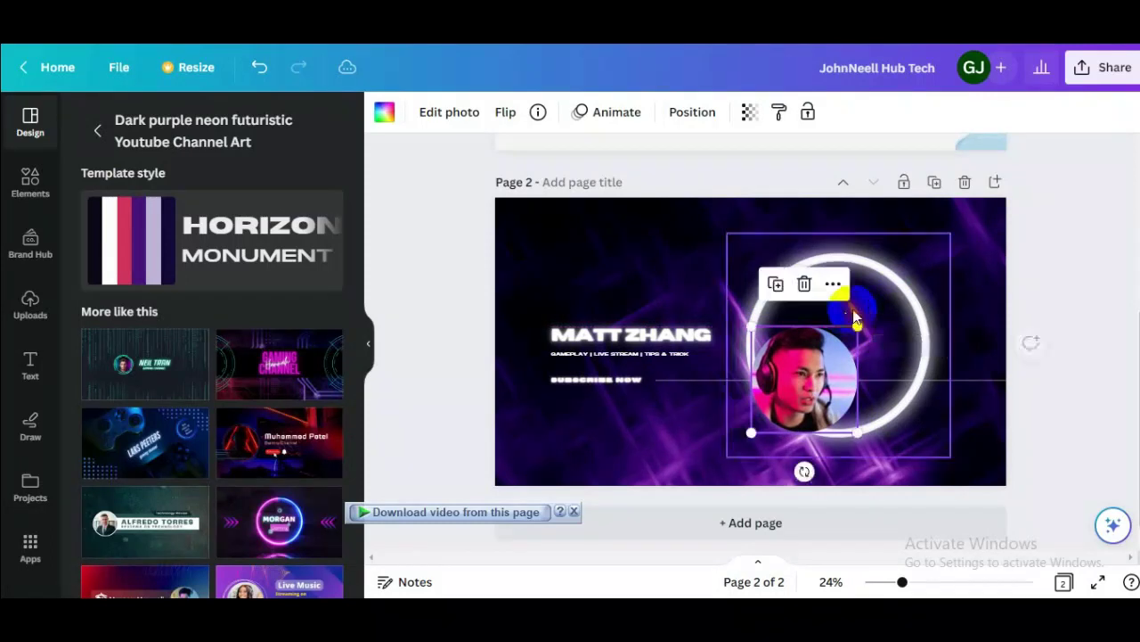
click(901, 283)
drag(950, 234, 872, 312)
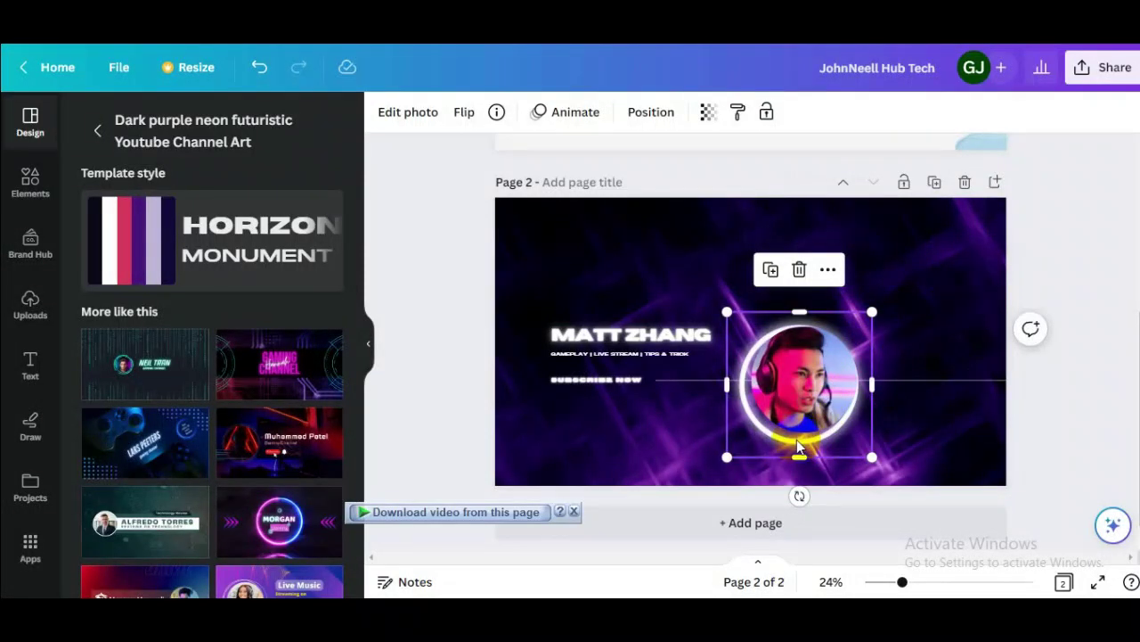
Step: Adjust the glowing ring's position, restore the removed portrait, and centre the portrait inside the ring
key(Delete)
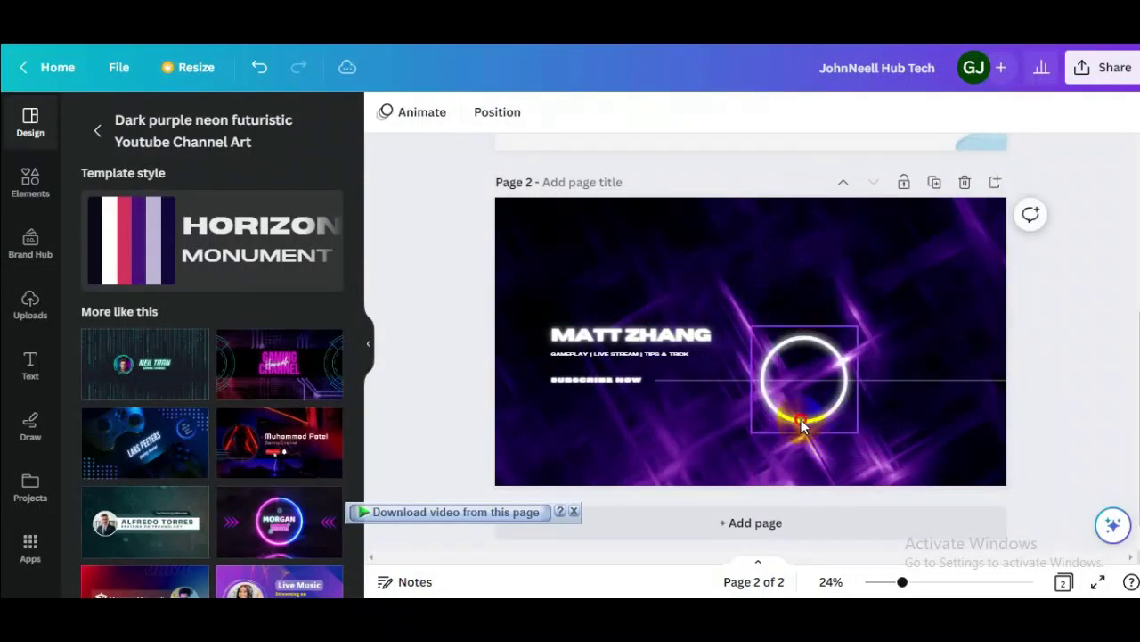
drag(801, 426, 834, 397)
key(ctrl+z)
key(ctrl+z)
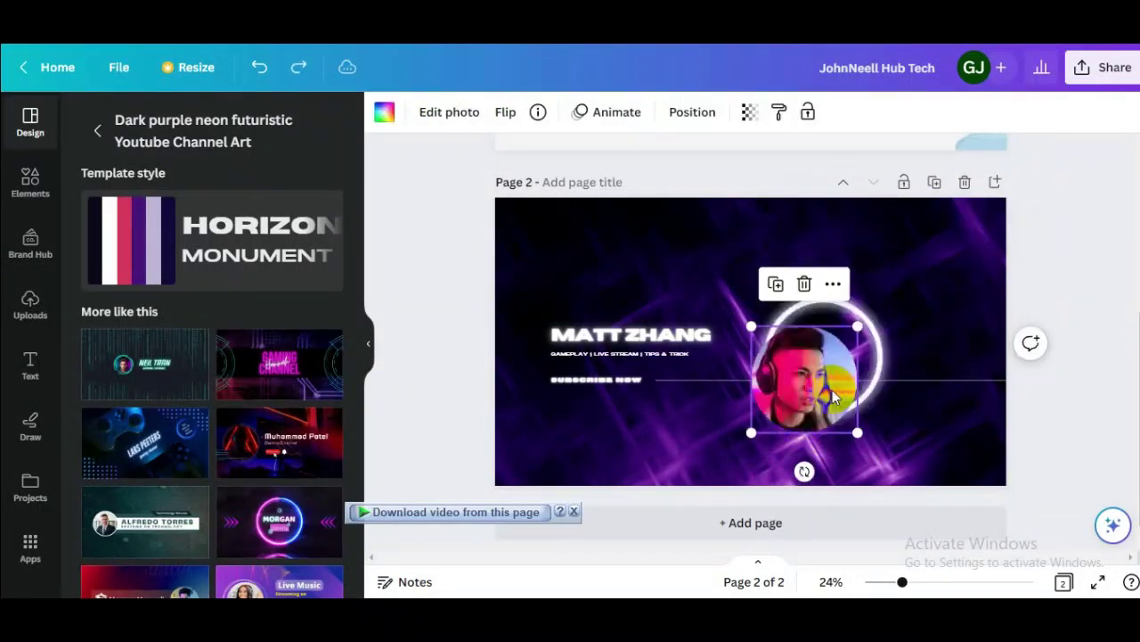
drag(829, 369, 848, 346)
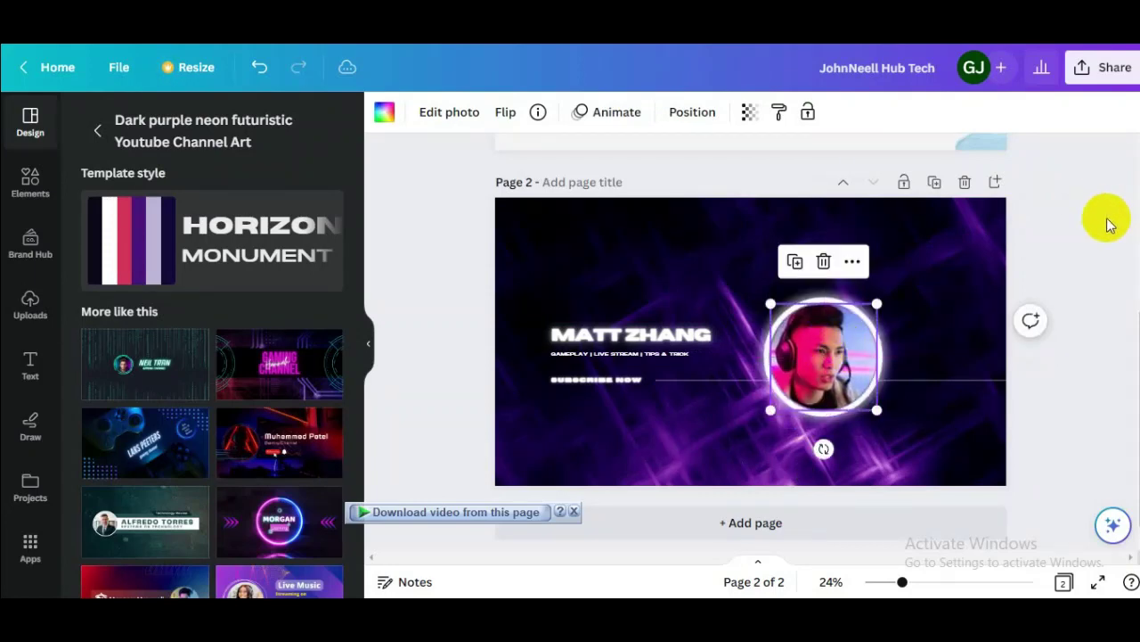
Step: Replace the placeholder name on page 2 with the copied "JohnNeell Hub Tech" and widen its text box towards the portrait
click(565, 387)
click(602, 338)
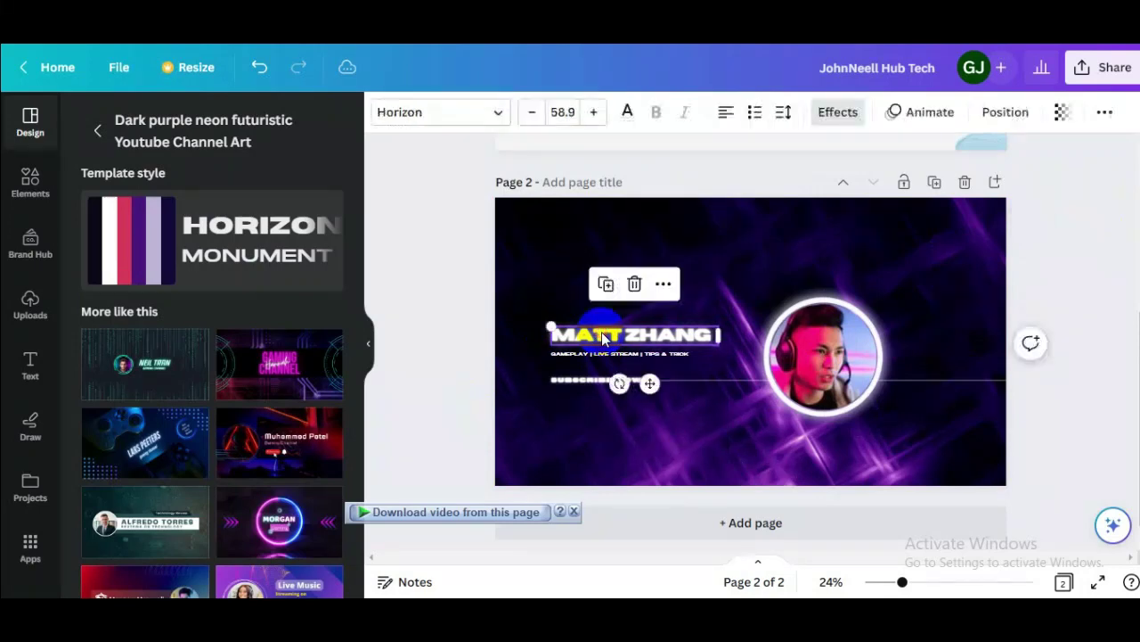
double_click(602, 336)
key(ctrl+v)
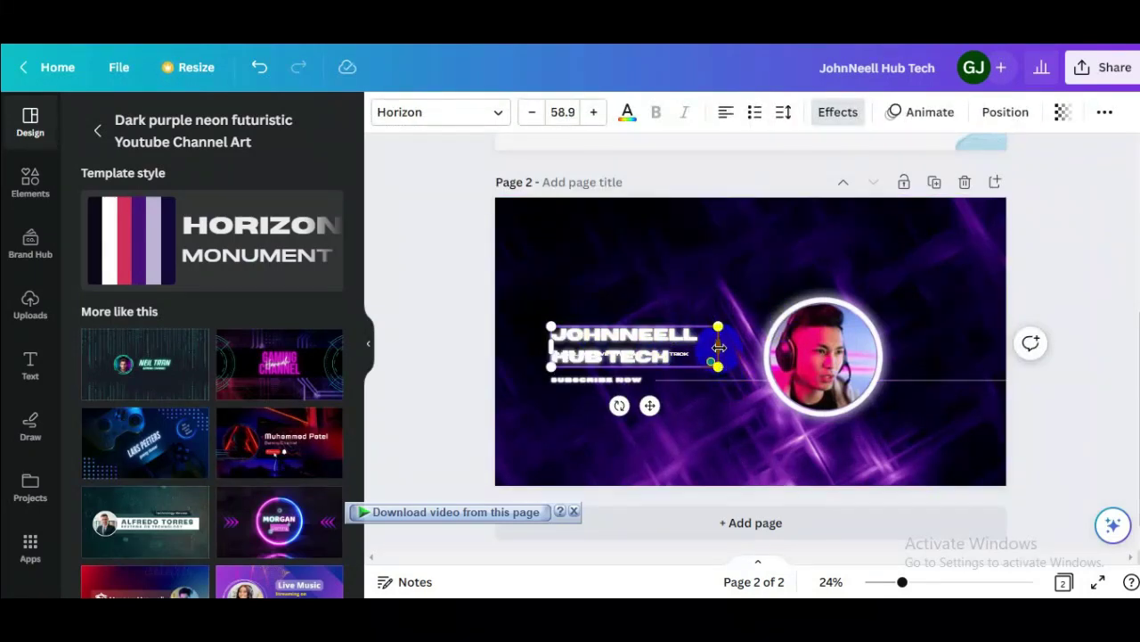
drag(718, 348, 752, 346)
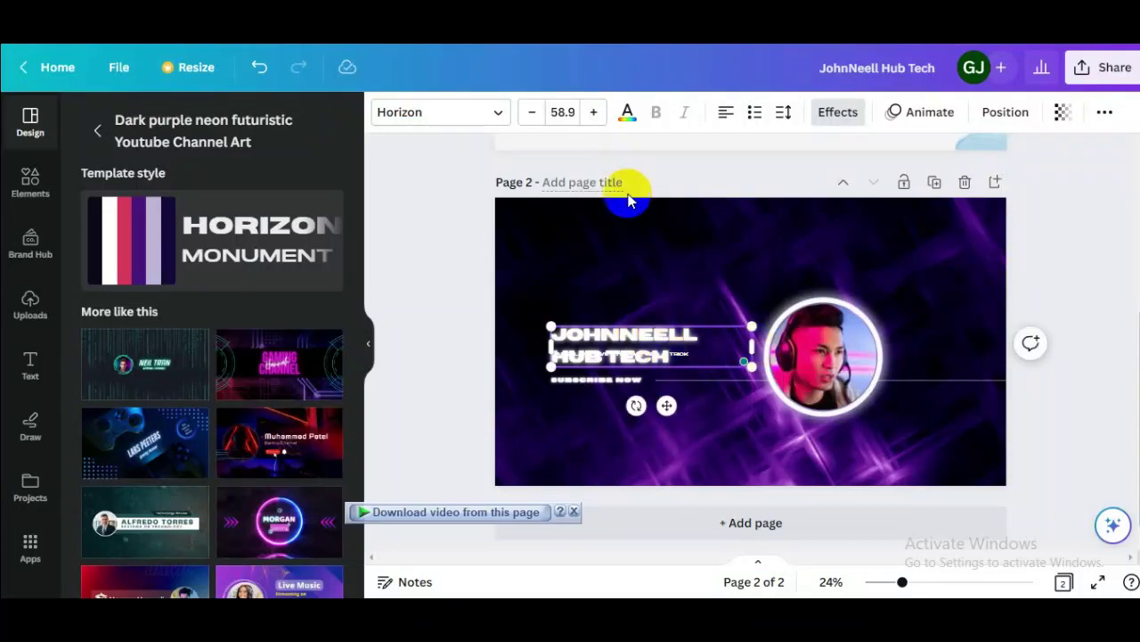
Step: Reduce the channel name's font size to 42.9 so it fits on one line, and move it down just above the tagline
click(690, 362)
double_click(689, 355)
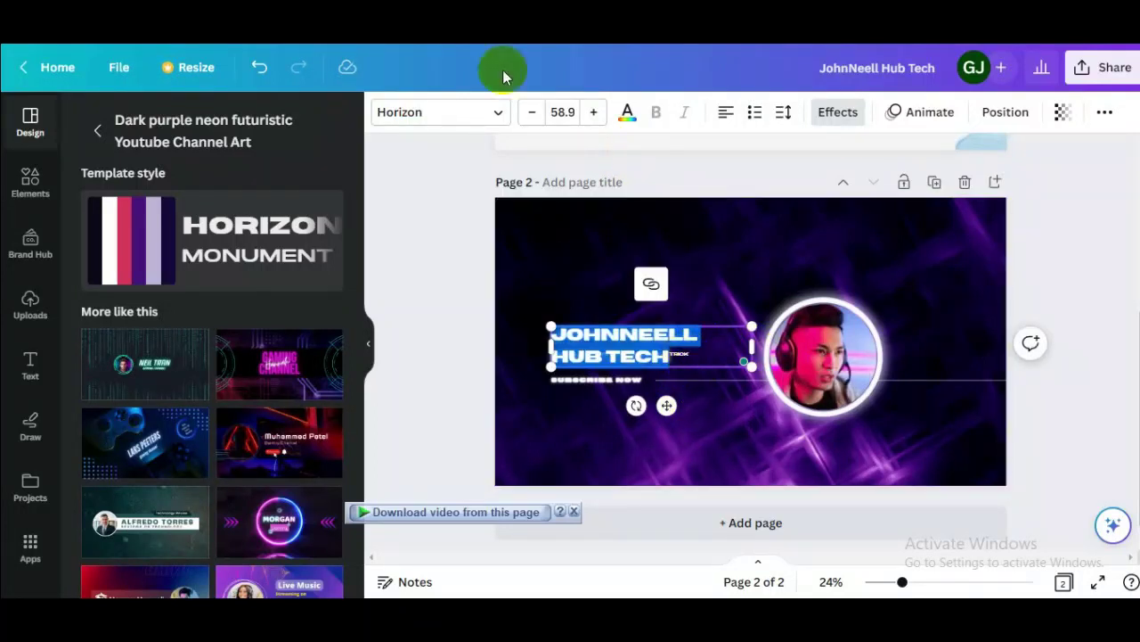
click(530, 118)
click(530, 118)
click(530, 118)
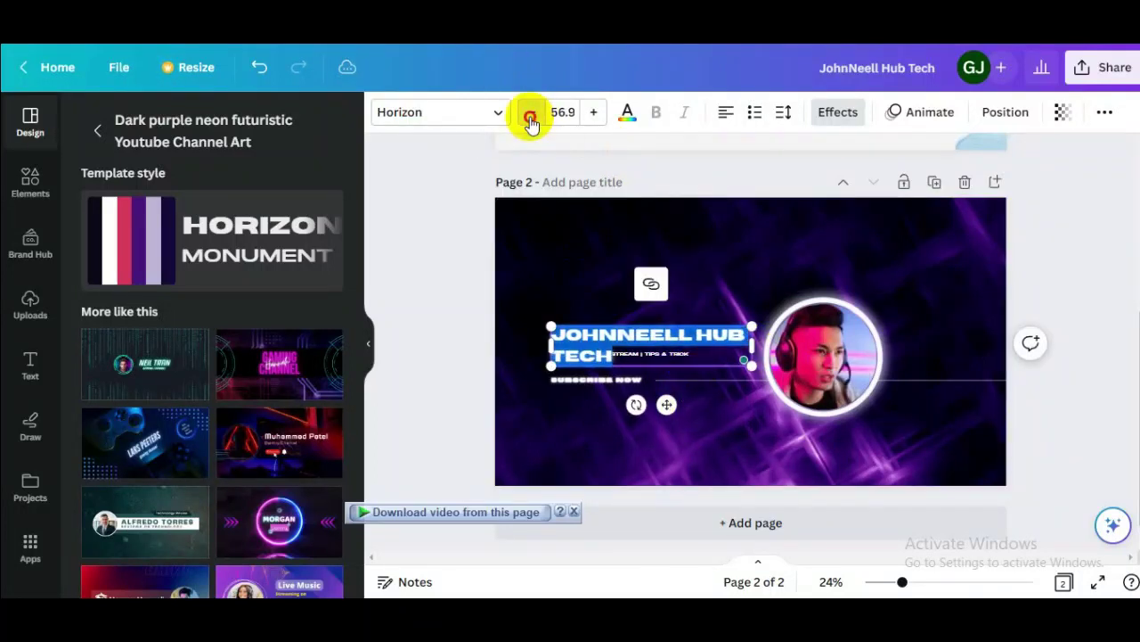
click(530, 117)
click(530, 118)
click(530, 117)
click(530, 117)
click(530, 118)
click(530, 117)
click(530, 117)
click(530, 117)
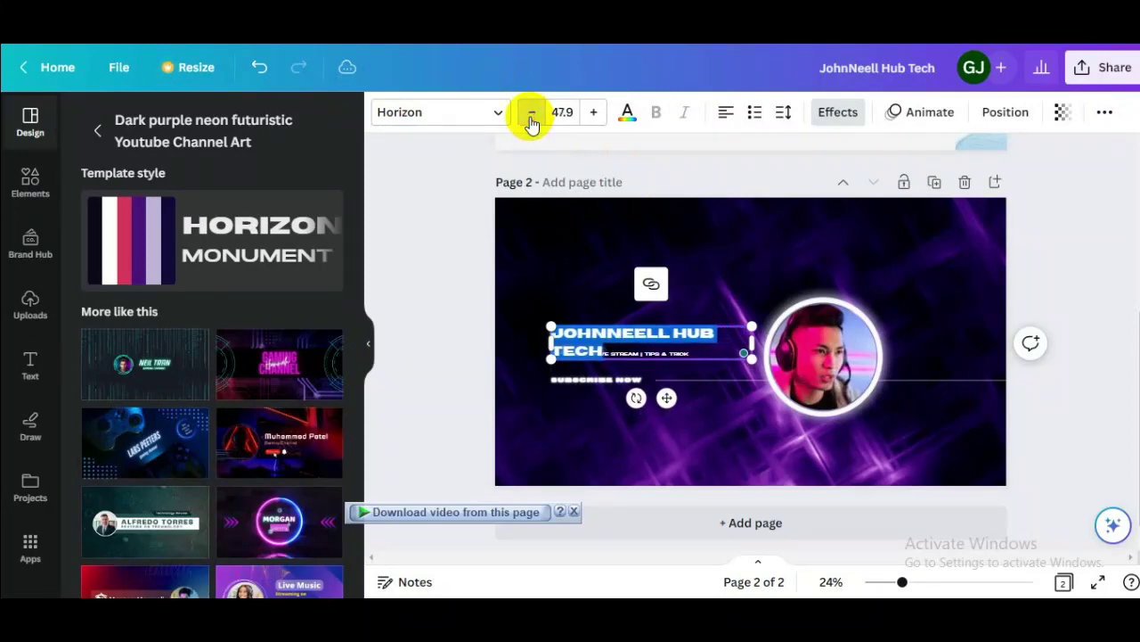
click(530, 117)
click(530, 117)
click(530, 117)
click(530, 117)
click(530, 118)
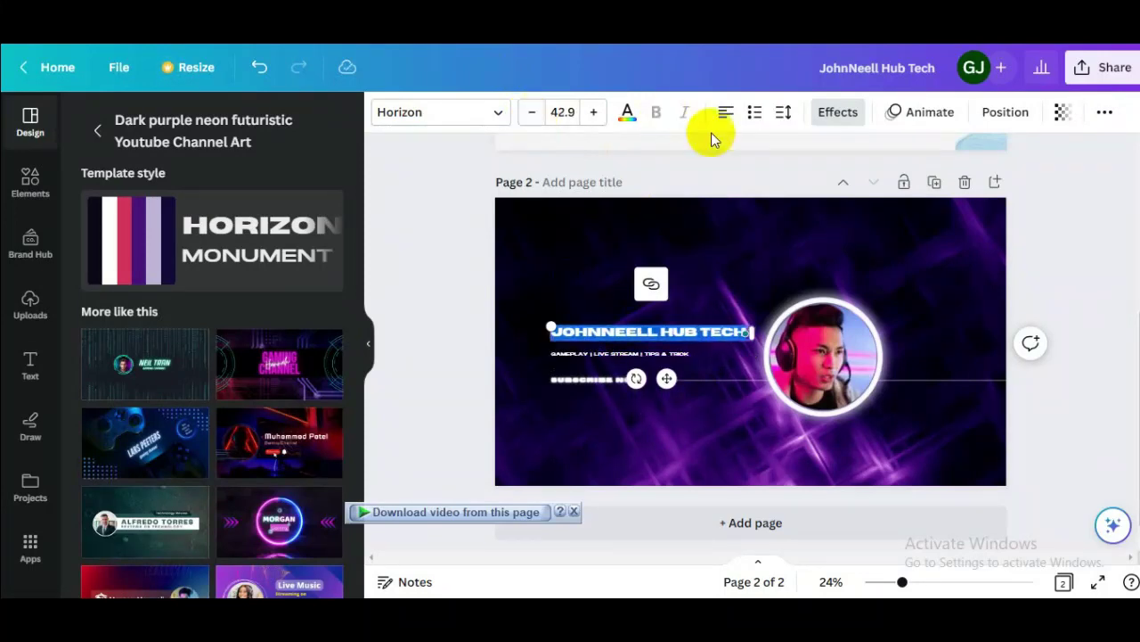
click(705, 331)
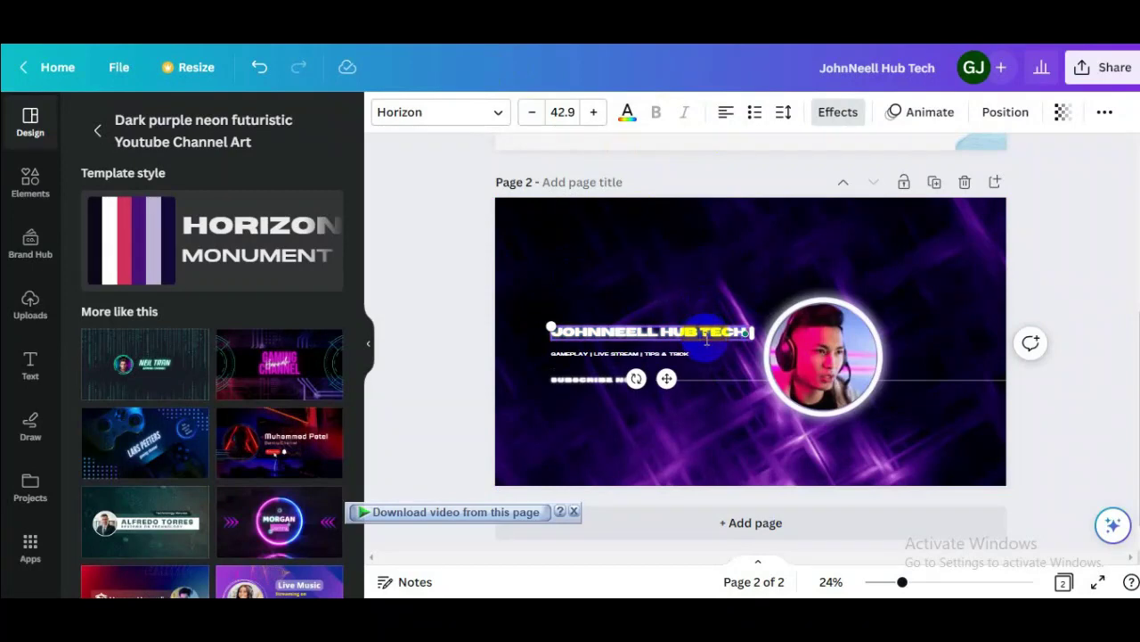
drag(704, 344, 703, 354)
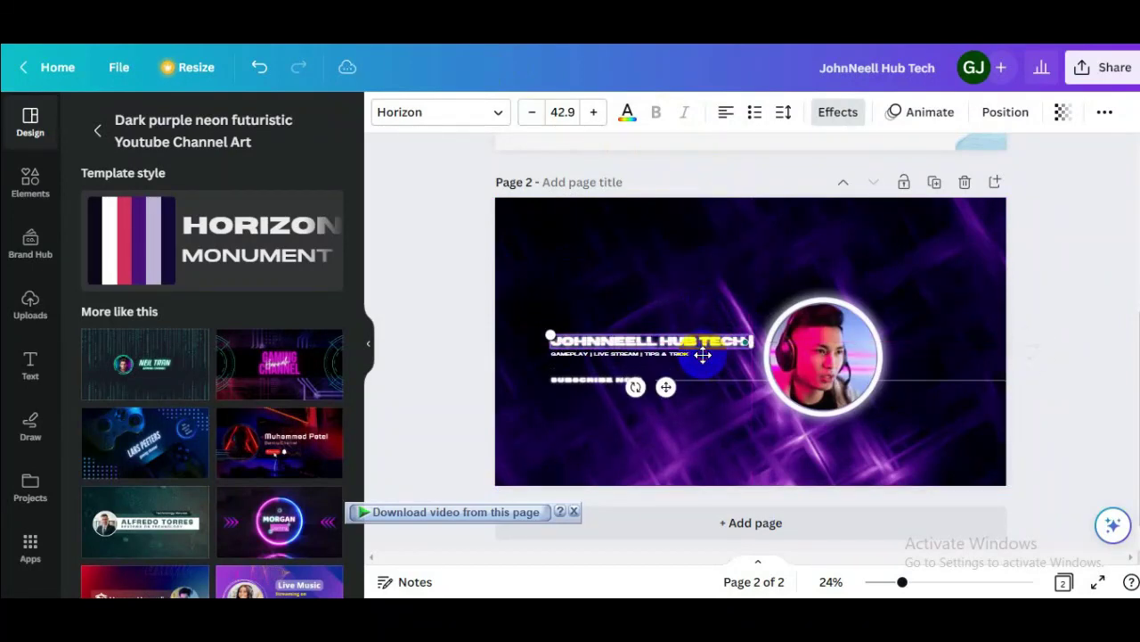
Step: Examine the tagline and the "SUBSCRIBE NOW" text below the channel name up close
drag(903, 581, 916, 581)
drag(499, 393, 537, 415)
click(655, 380)
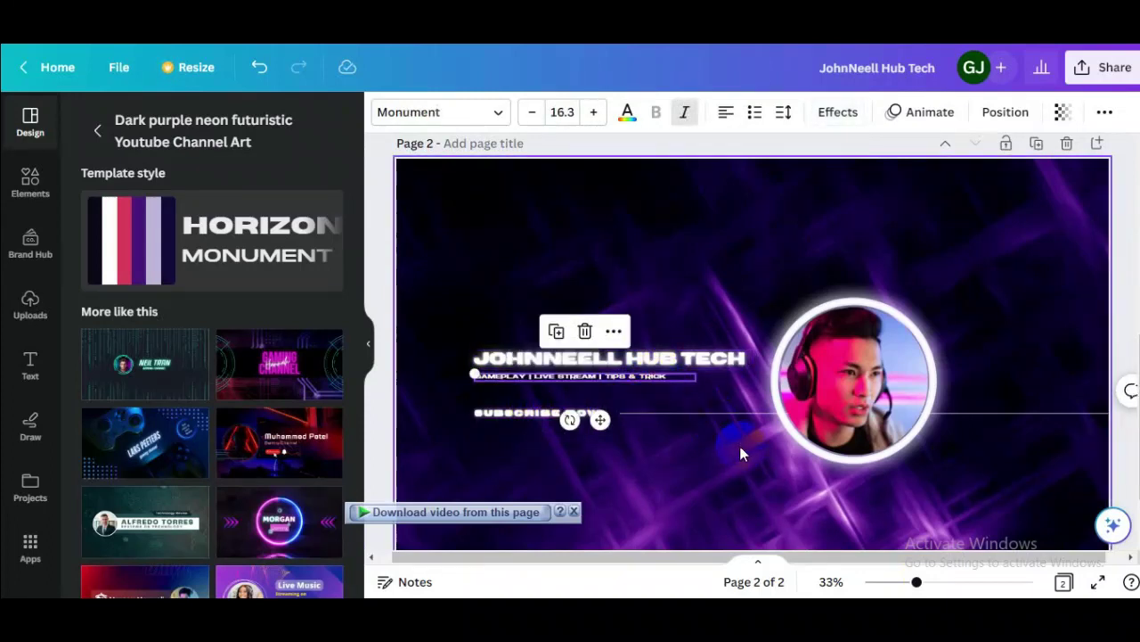
scroll(753, 356, up, 1)
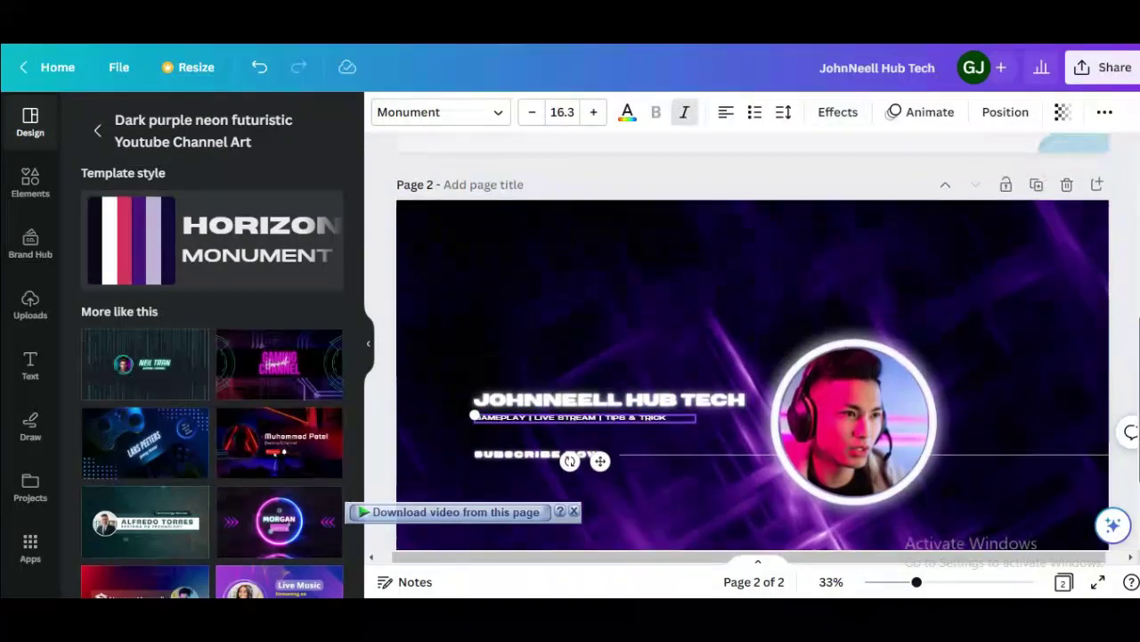
scroll(753, 356, down, 1)
scroll(753, 357, down, 1)
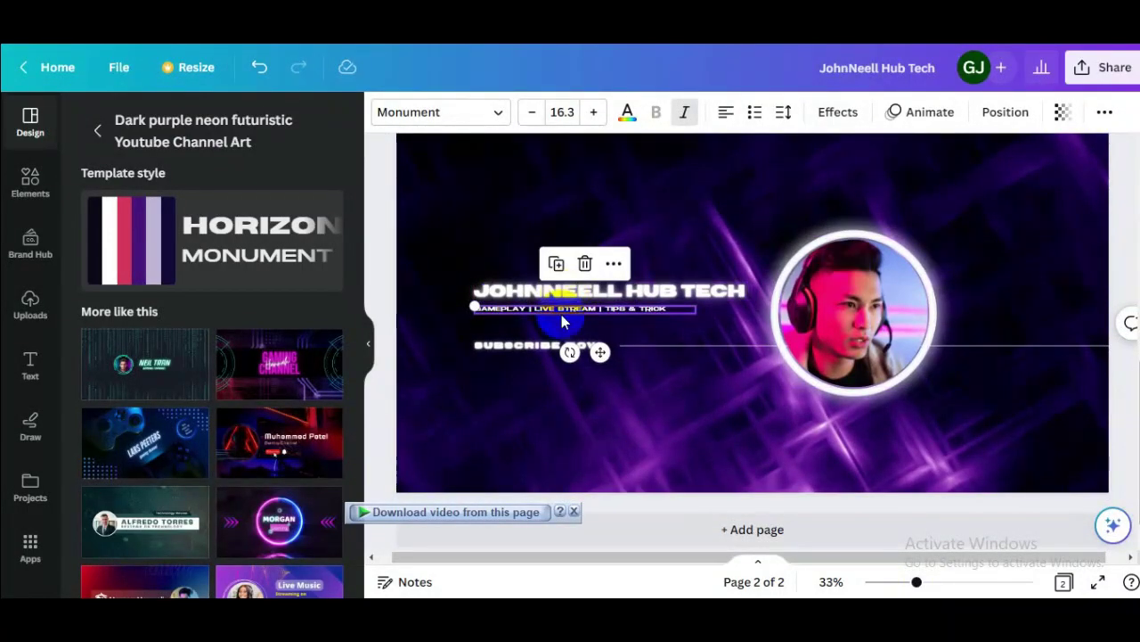
double_click(519, 308)
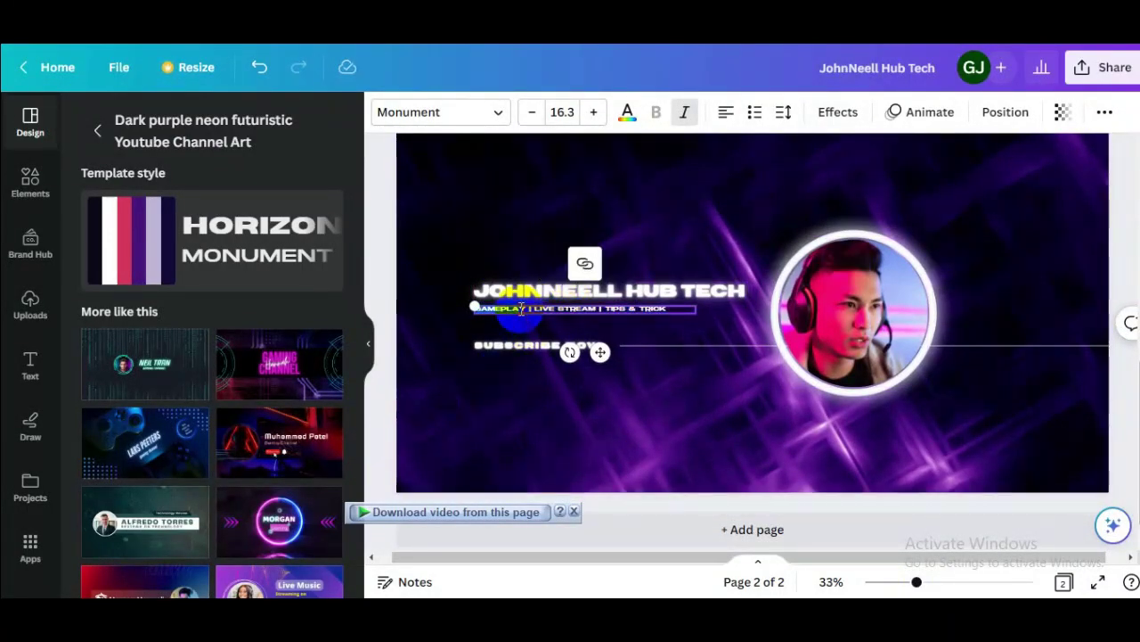
drag(529, 306, 666, 303)
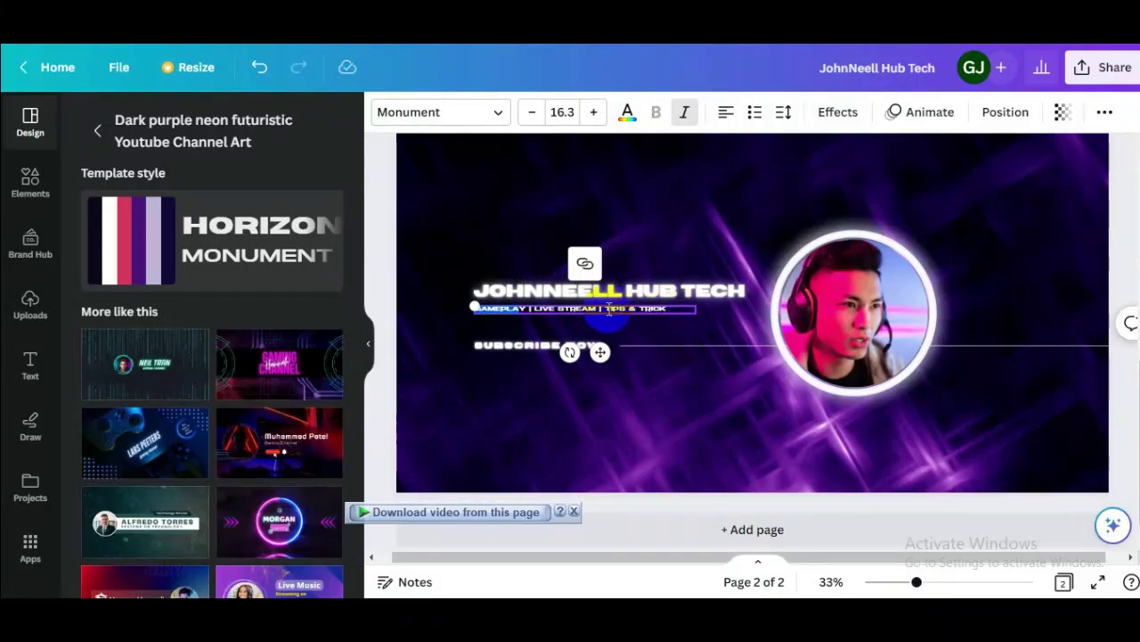
click(531, 348)
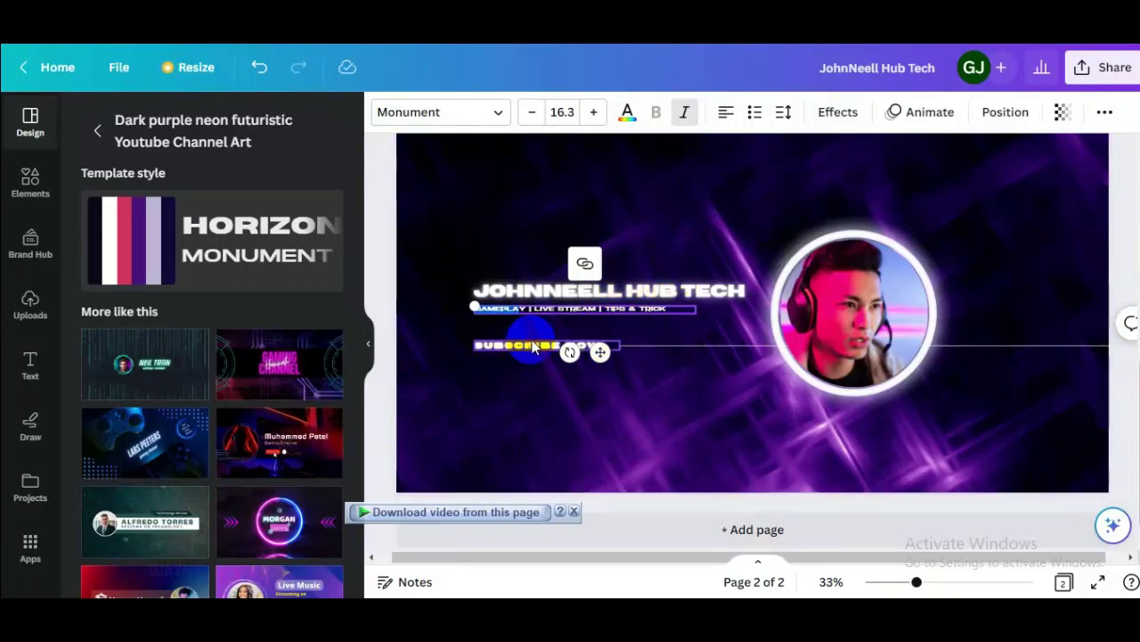
key(Escape)
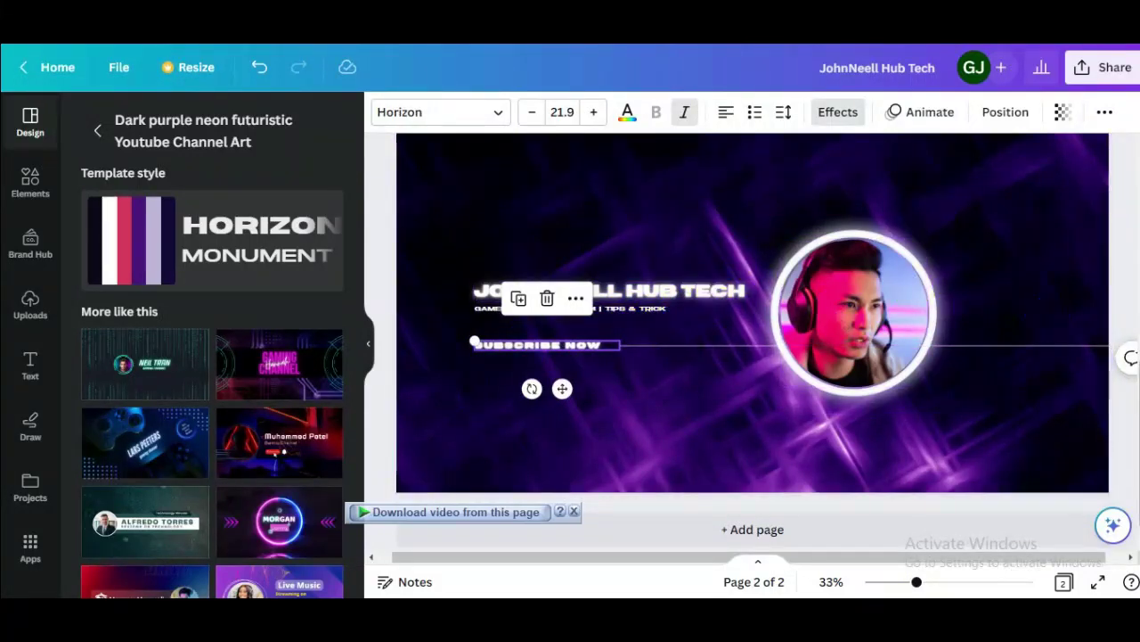
Step: Open the design's download settings and set the file type to JPG
click(1098, 71)
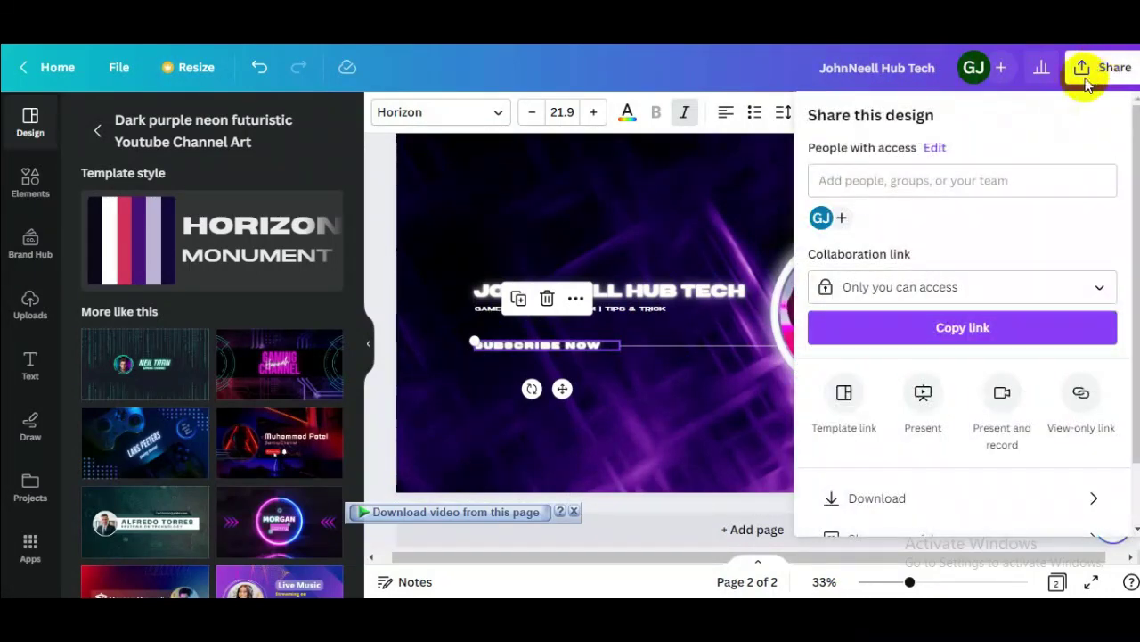
click(902, 494)
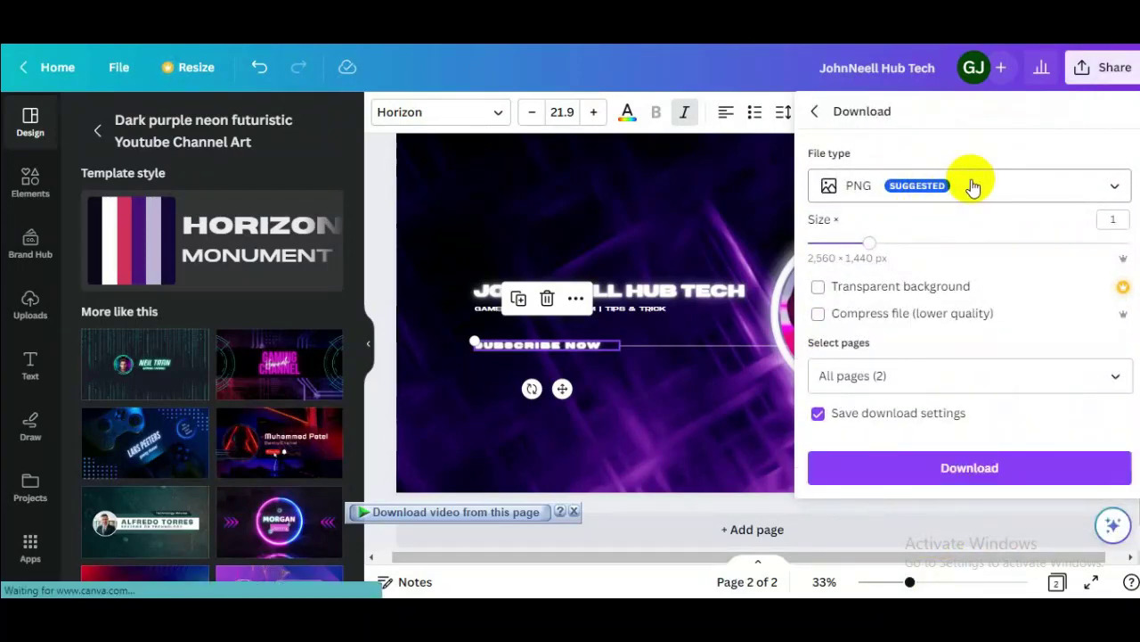
click(973, 186)
click(909, 245)
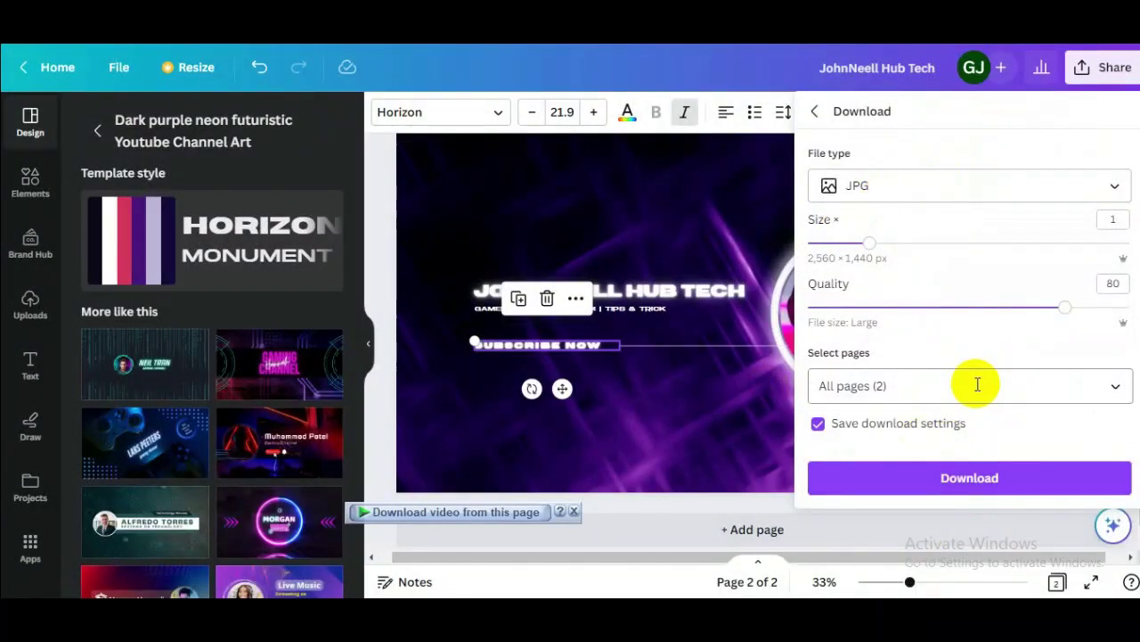
Step: Limit the download to page 2 only and download the banner
click(979, 385)
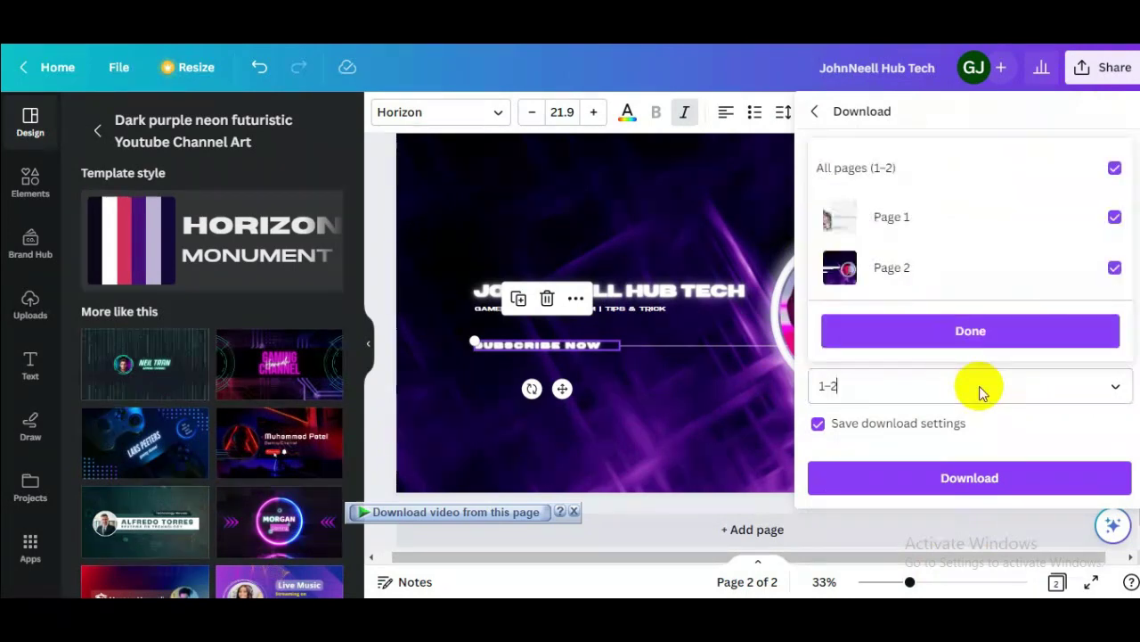
click(1115, 169)
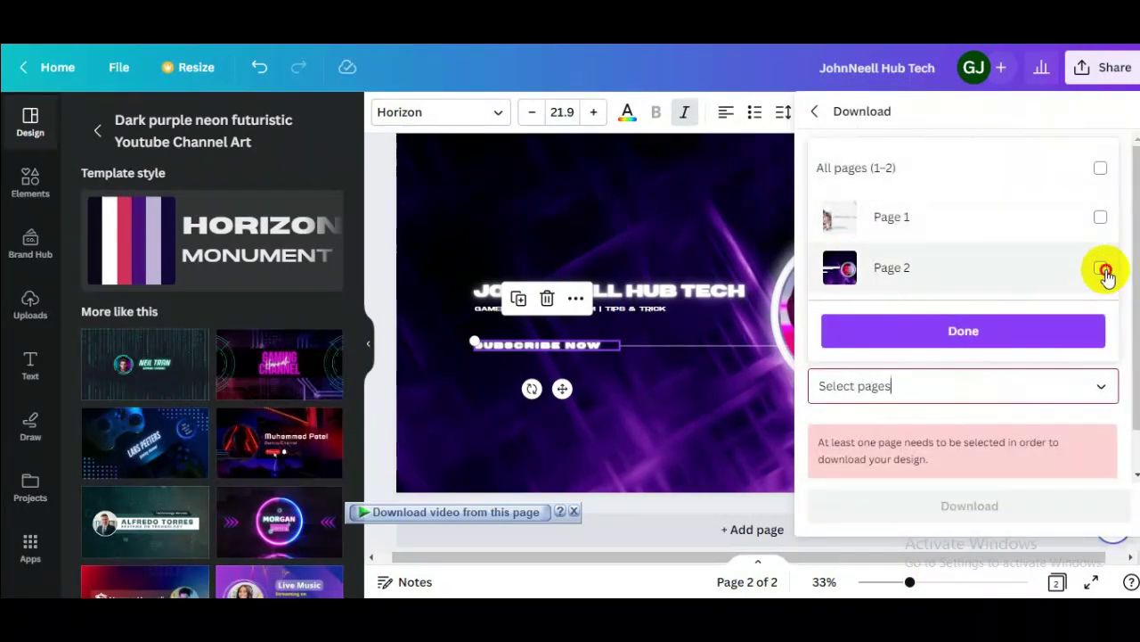
click(1103, 269)
click(981, 330)
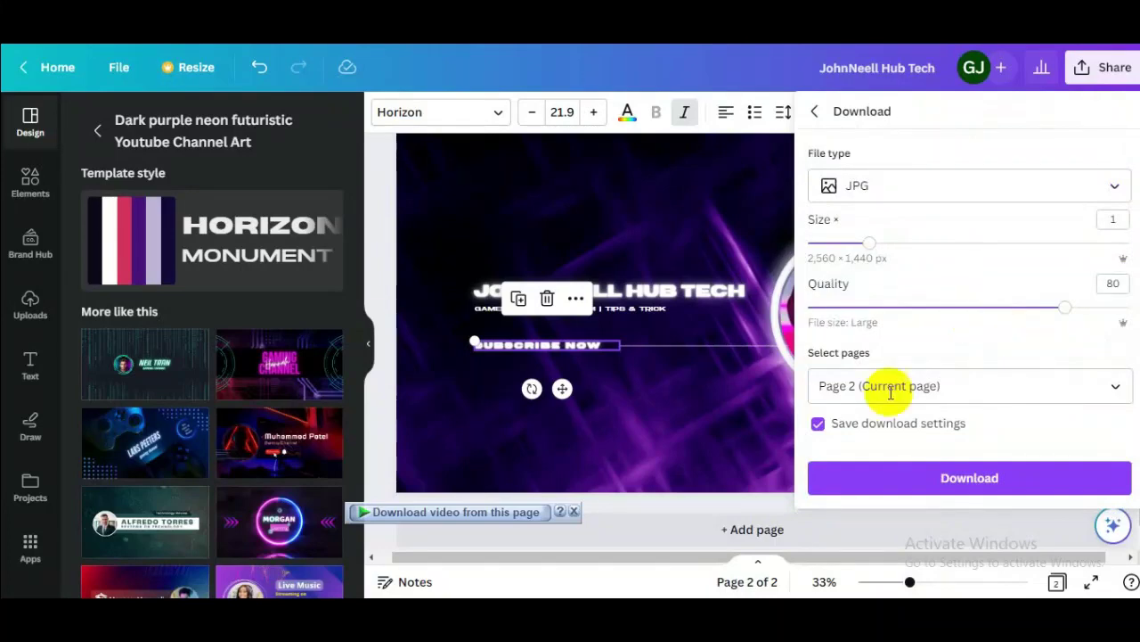
click(952, 481)
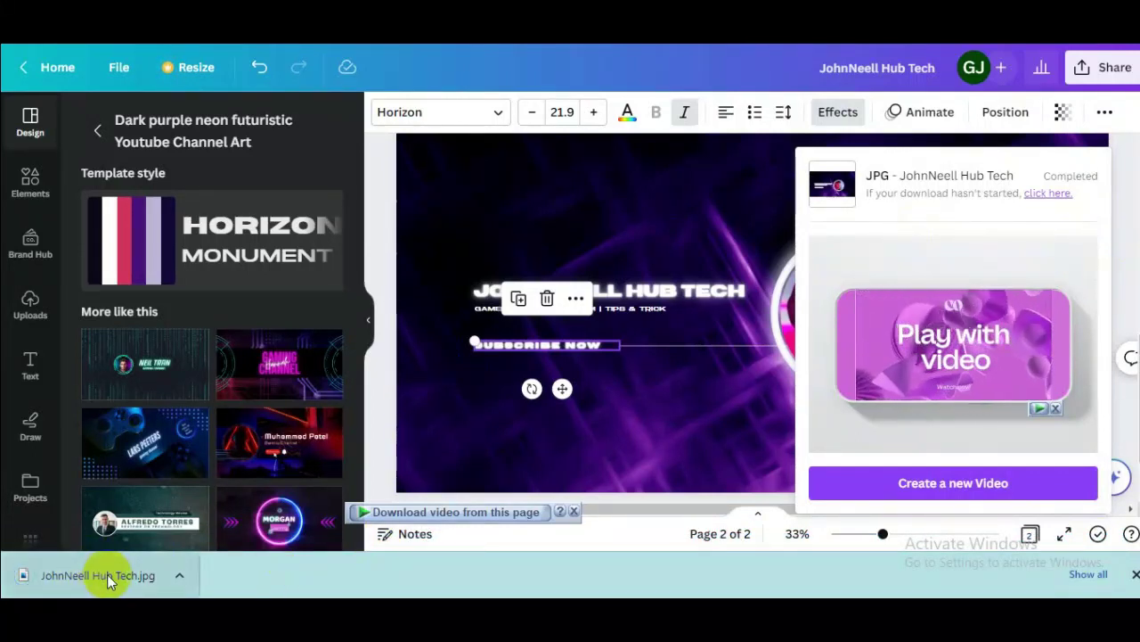
Step: Review the downloaded JohnNeell Hub Tech.jpg, close it, and switch to the YouTube channel page, clearing the text selection there
click(75, 573)
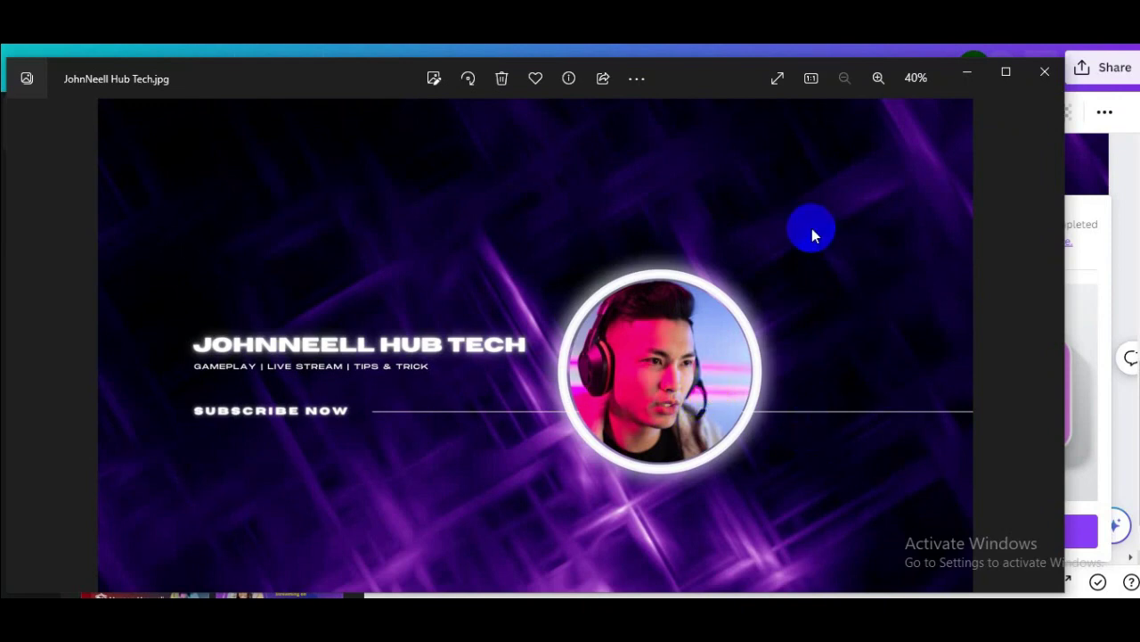
click(1047, 78)
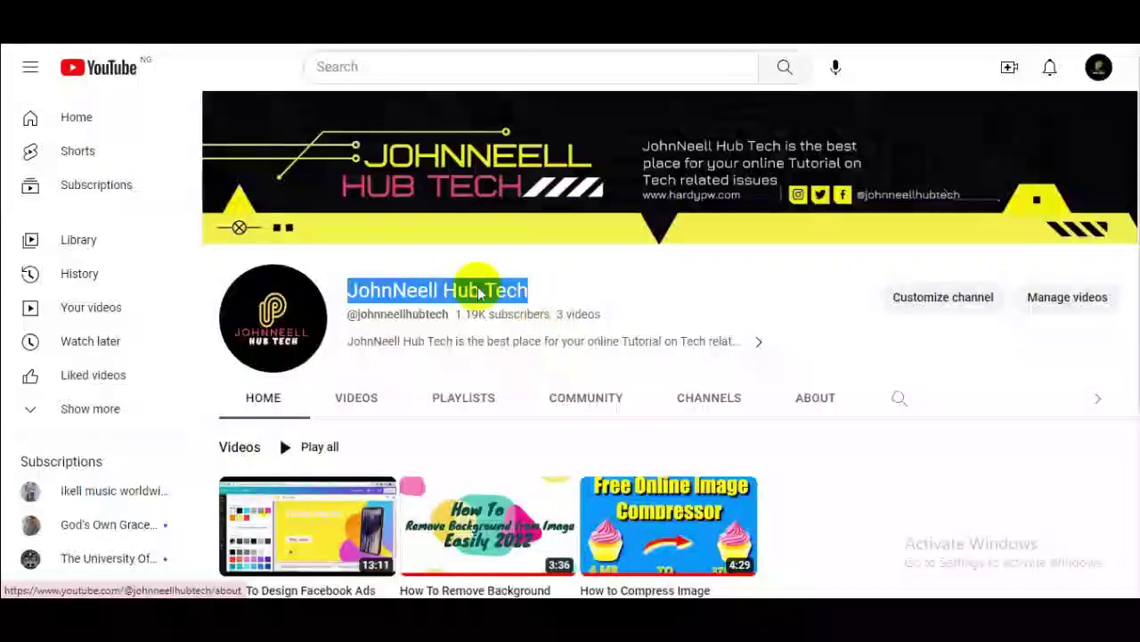
click(642, 277)
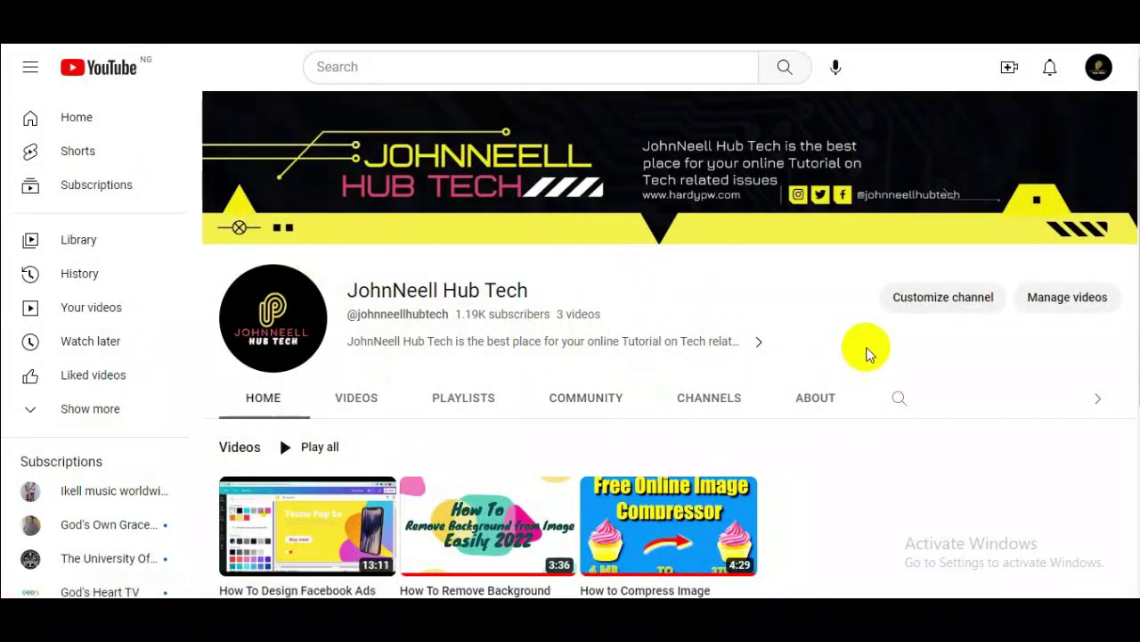